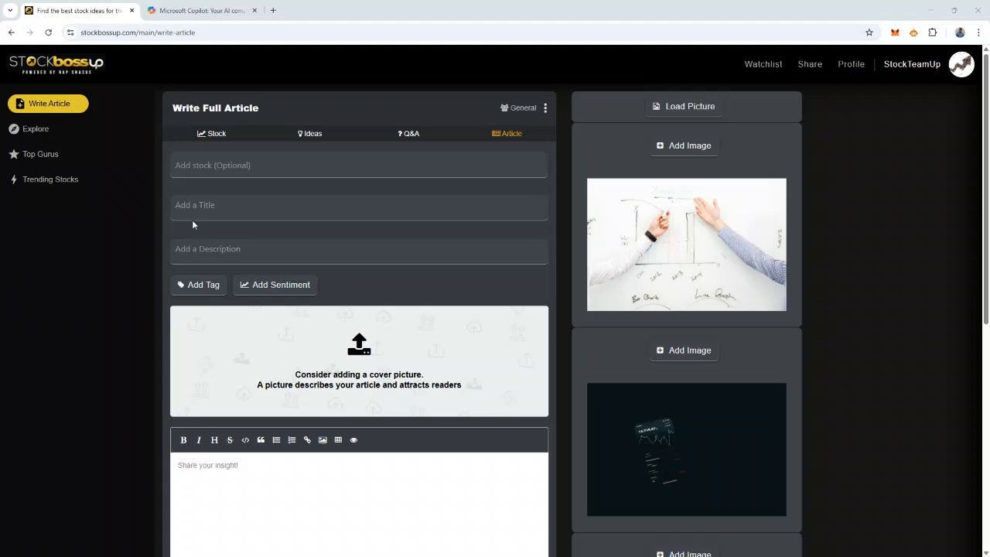
- Attach the stock GOOG Alphabet Inc to the article, and clear the stock field again
click(196, 173)
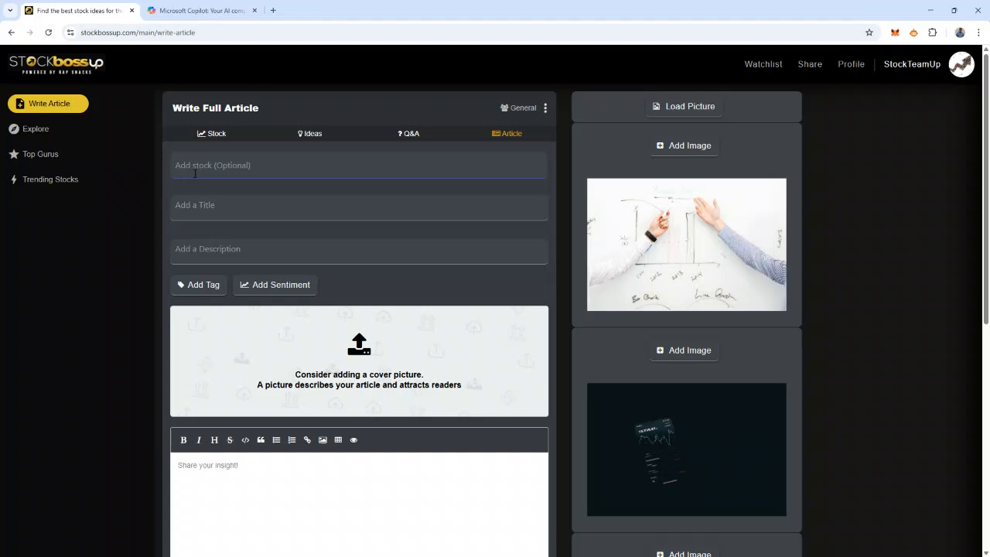
text(goog)
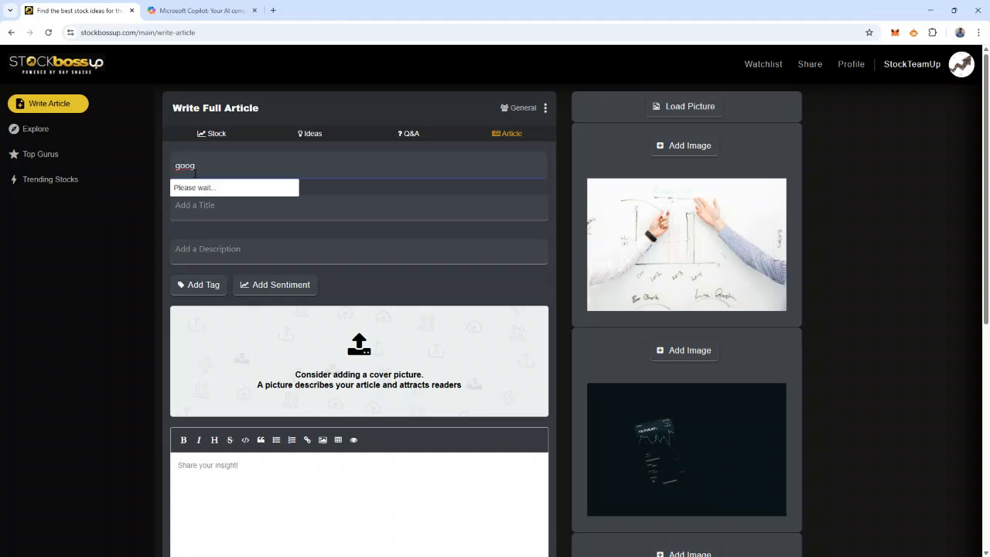
click(199, 191)
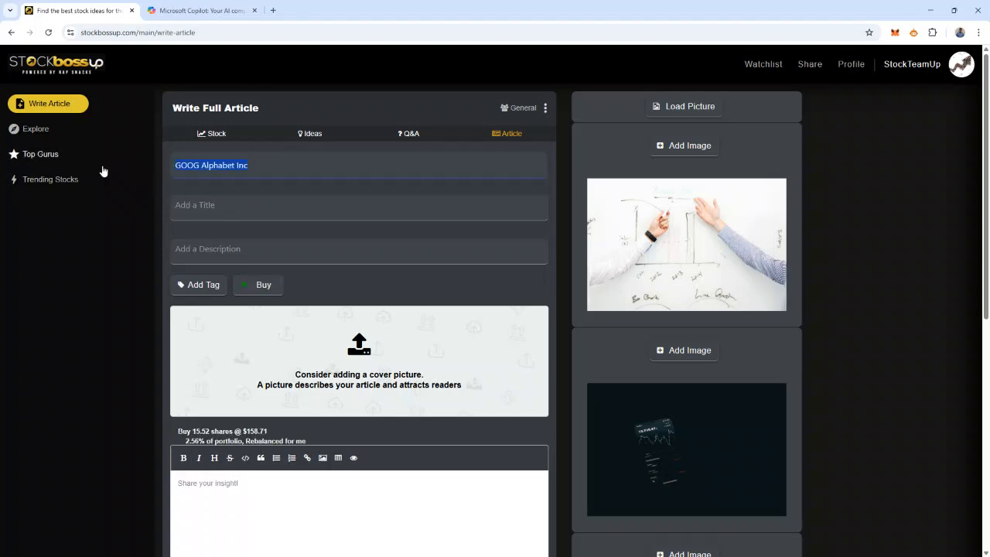
key(BackSpace)
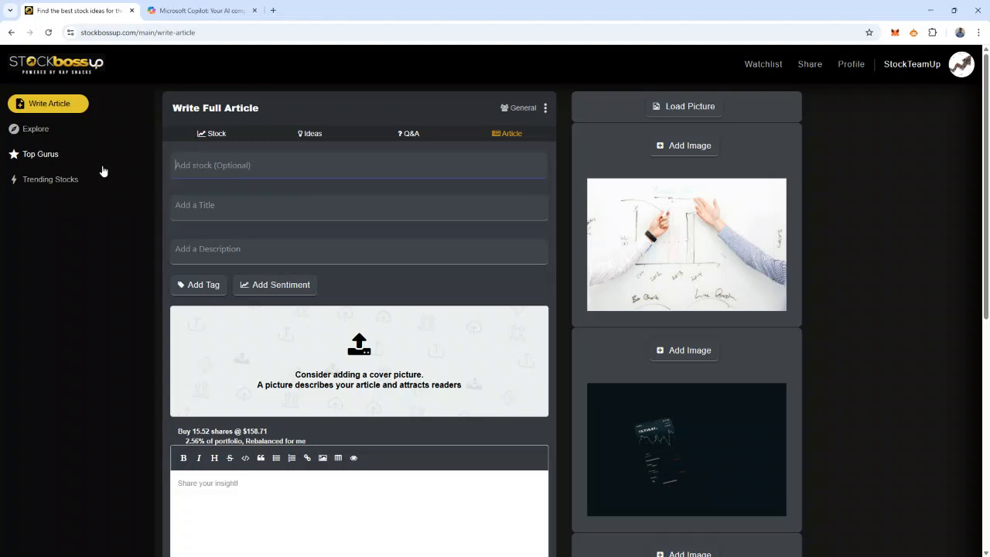
- Look through the tags offered for the post and close the list without choosing one
click(211, 214)
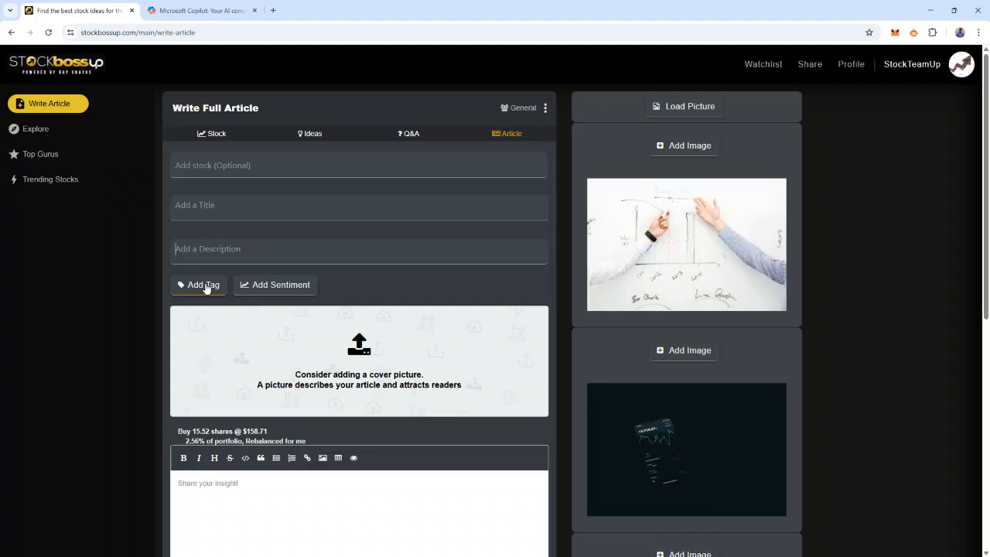
click(204, 285)
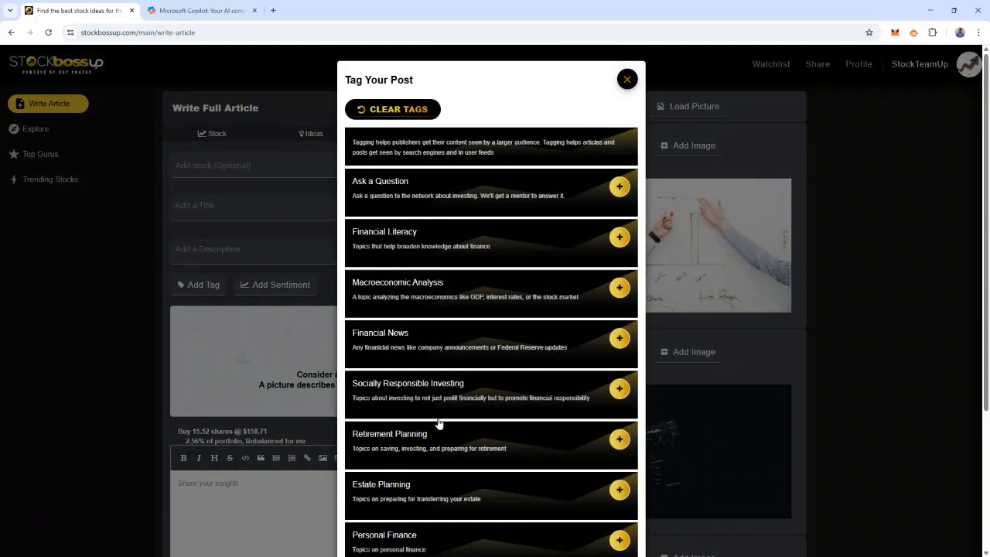
scroll(452, 517, down, 1)
scroll(448, 513, down, 2)
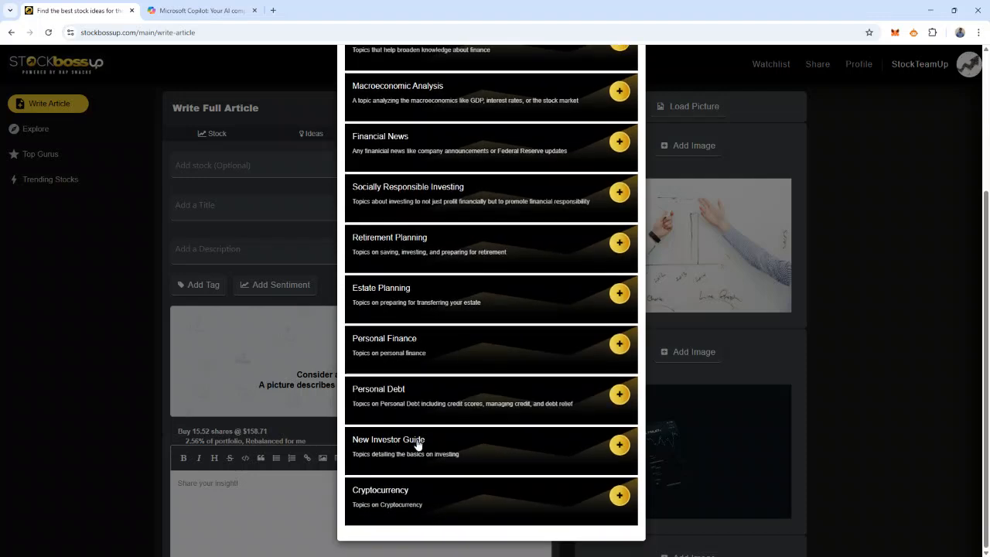
click(147, 316)
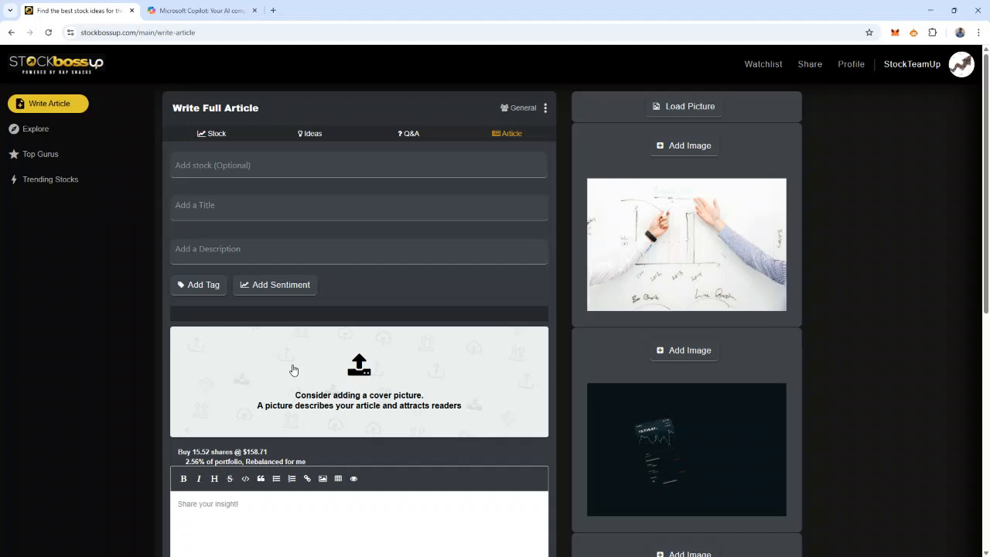
- Write "THIS IS BOLD" in bold as the first line of the article body and check it in the preview
scroll(293, 369, down, 2)
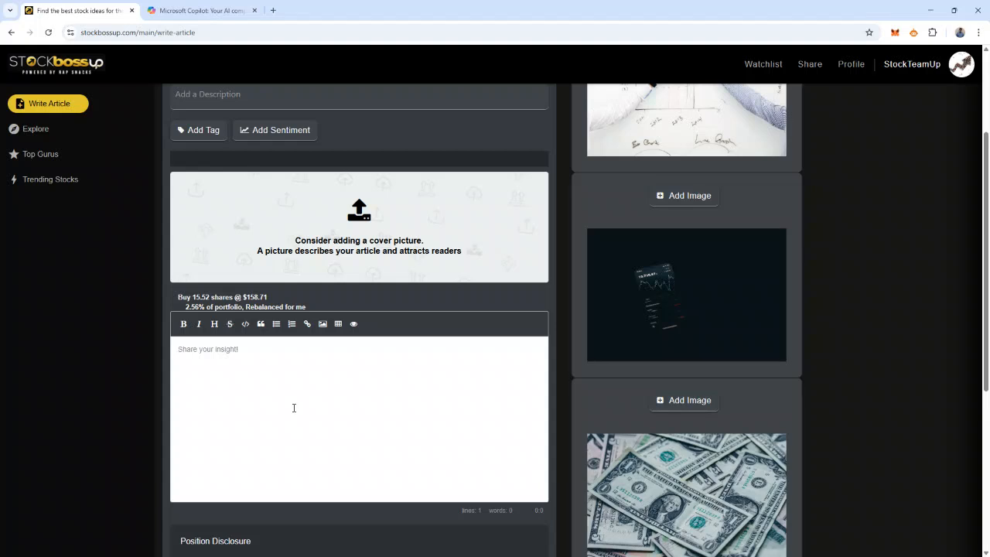
click(182, 329)
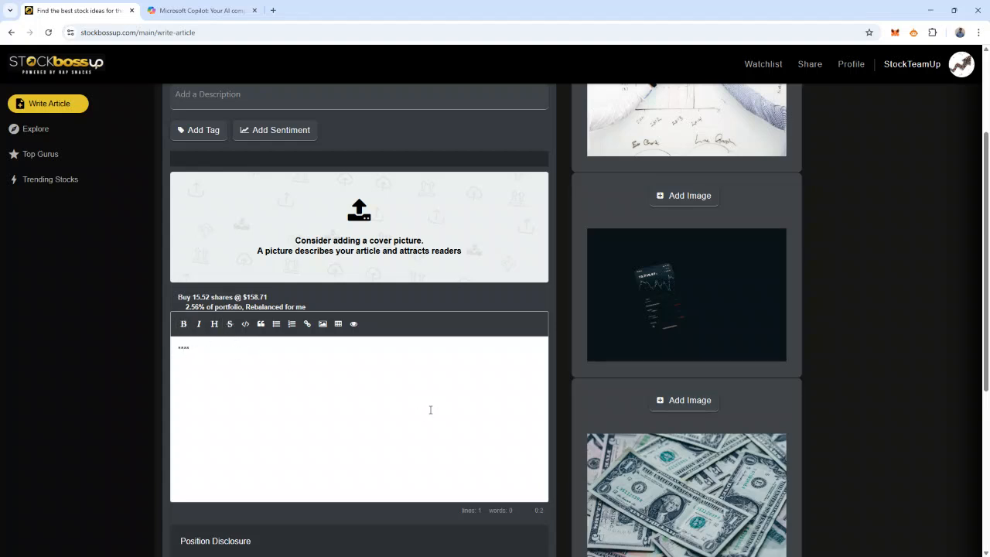
text(THIS IS BOLD)
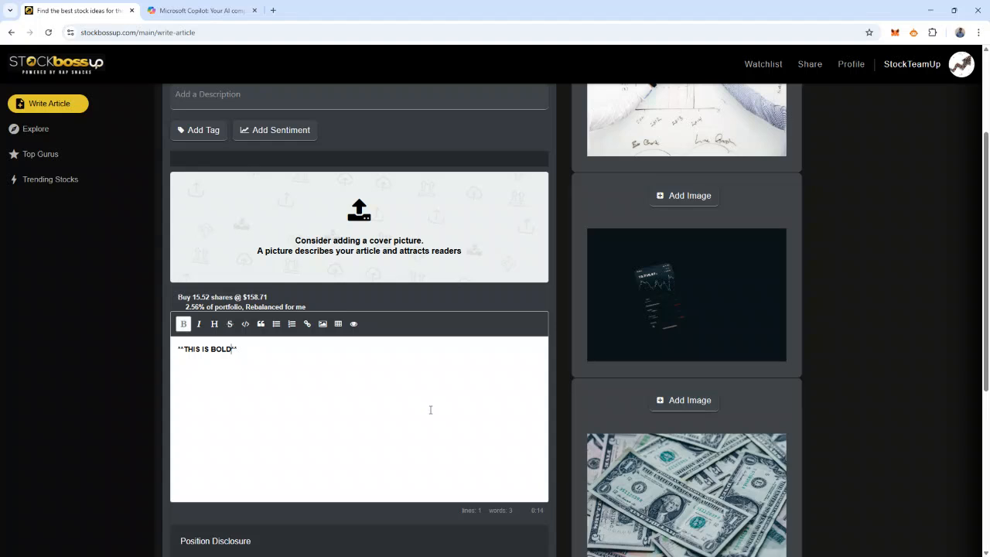
click(354, 325)
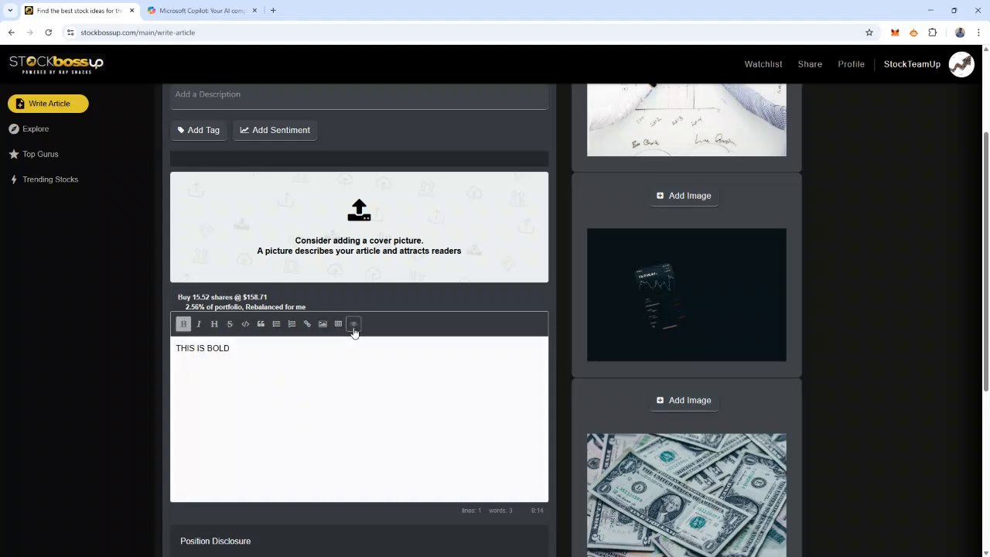
click(354, 324)
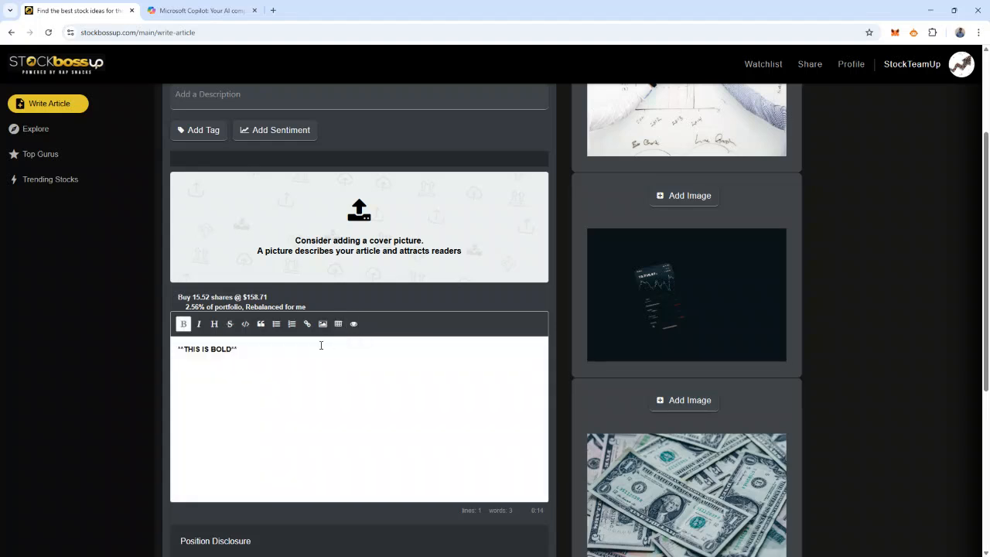
- Add the line "this is italics" below the bold line, separated by a blank line, and italicize it
click(249, 353)
key(Return)
key(Return)
text(this is italics)
drag(218, 370, 175, 373)
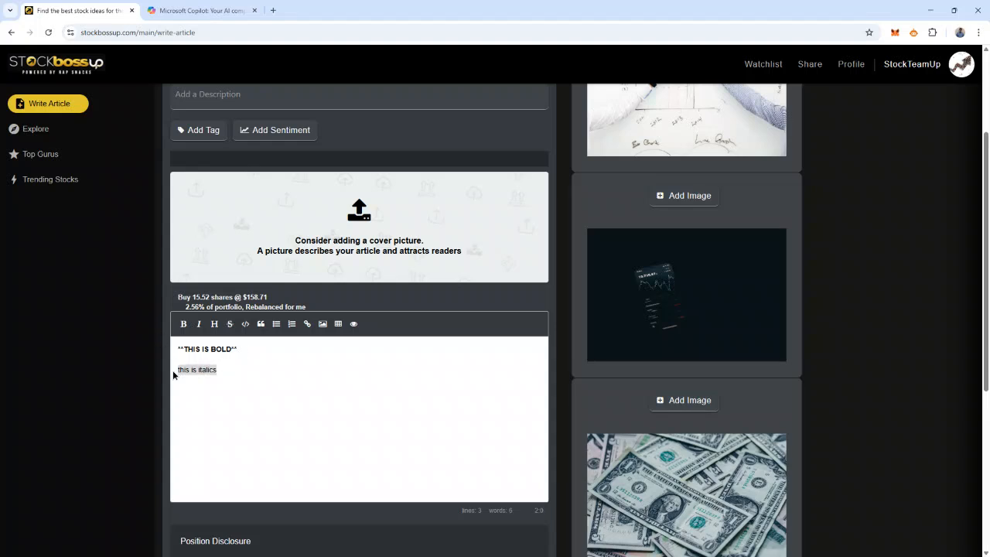
click(198, 324)
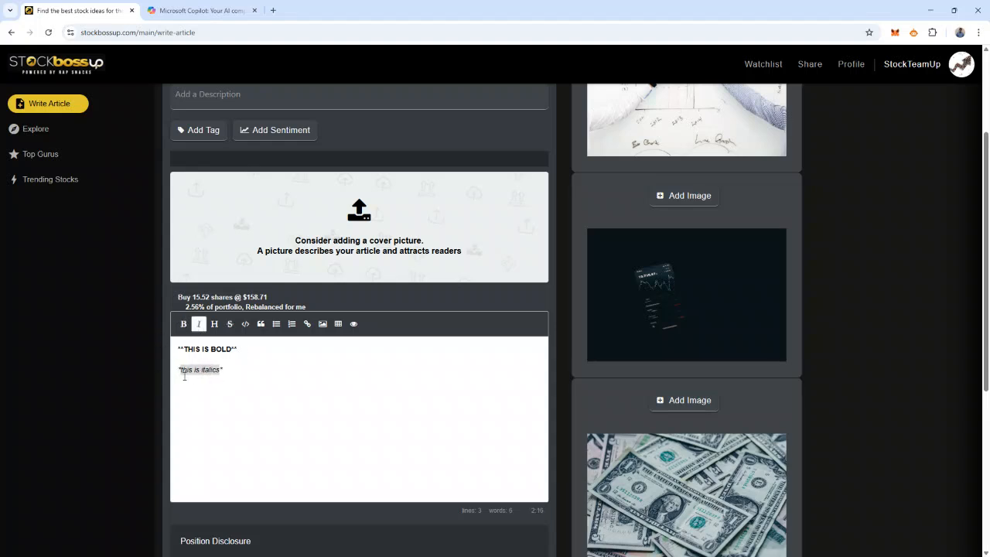
- Add the line "THIS IS A HEADER, THESE SHOULD HAVE KEYWORDS" below the italic line and format it as a top-level heading
click(224, 376)
key(Return)
key(Return)
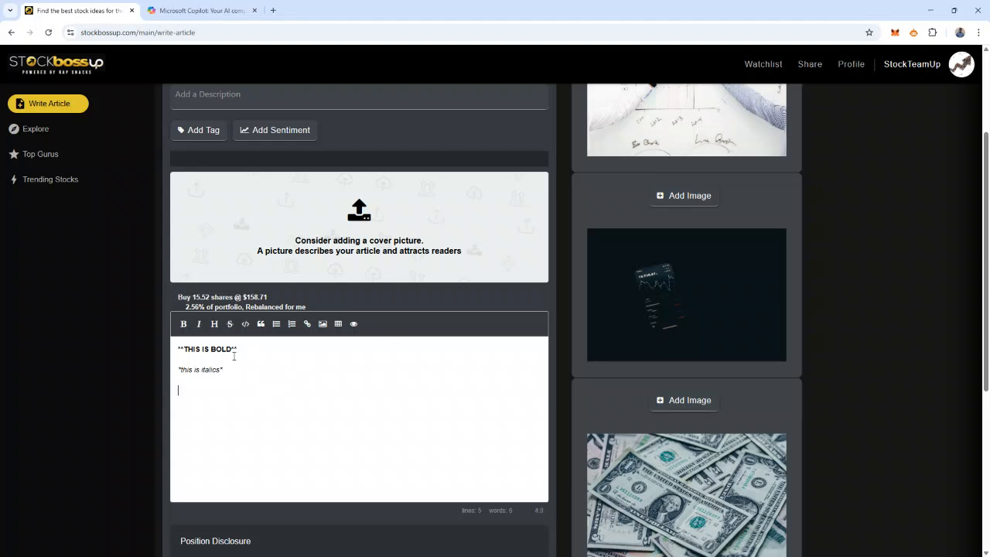
text(THIS IS A HEADER)
text(, THESE SHOULD HAV)
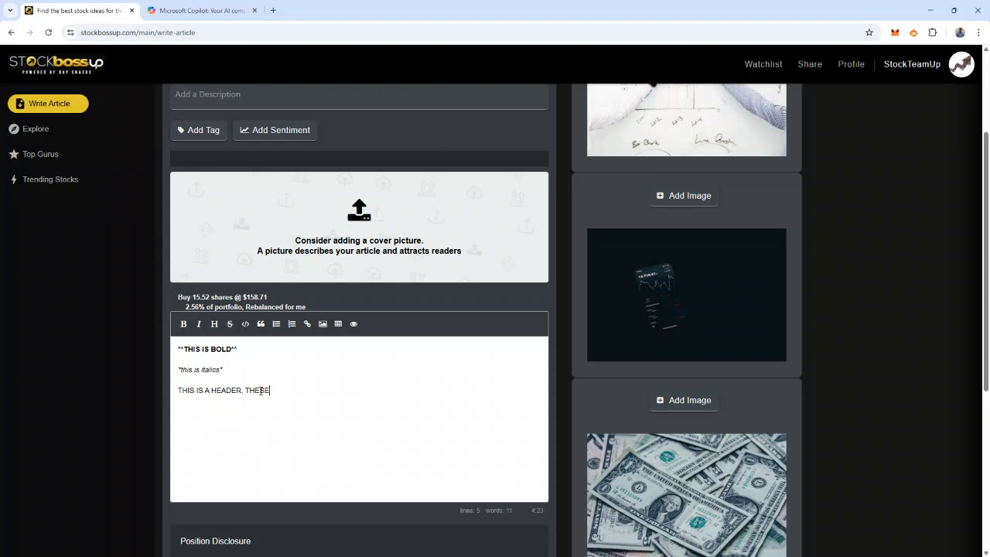
text(E KEYWORDS)
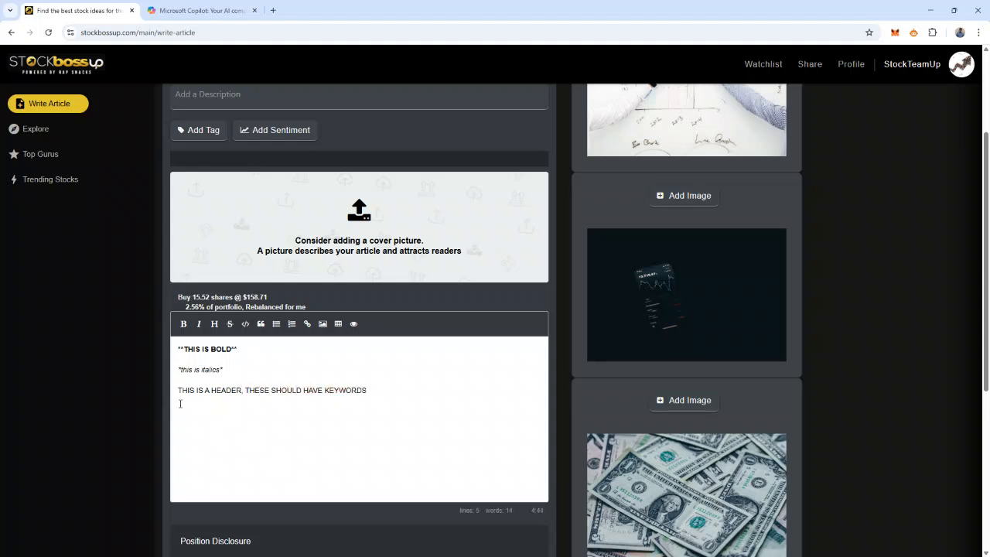
key(Home)
click(214, 328)
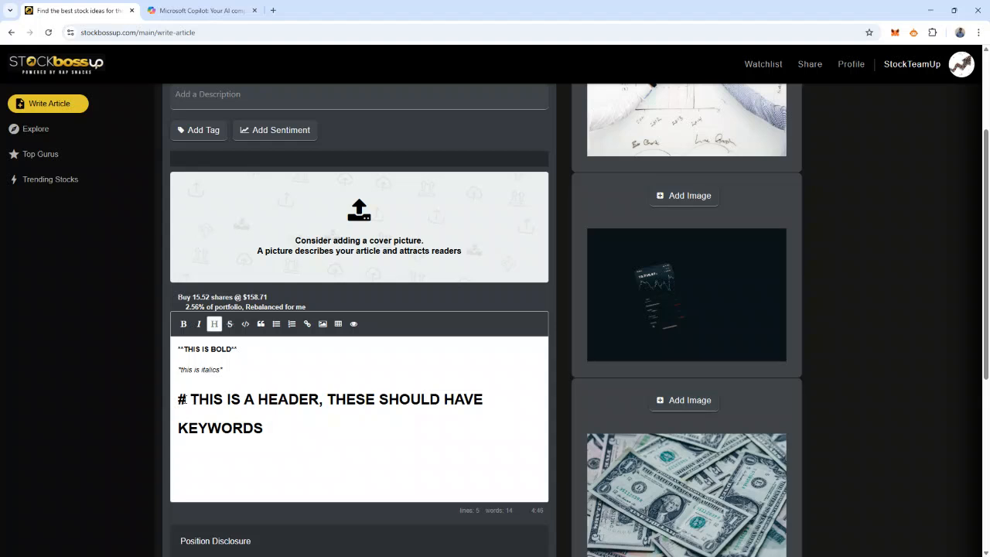
- Lower the heading to level six (######) and check its size in the preview
click(186, 400)
text(#)
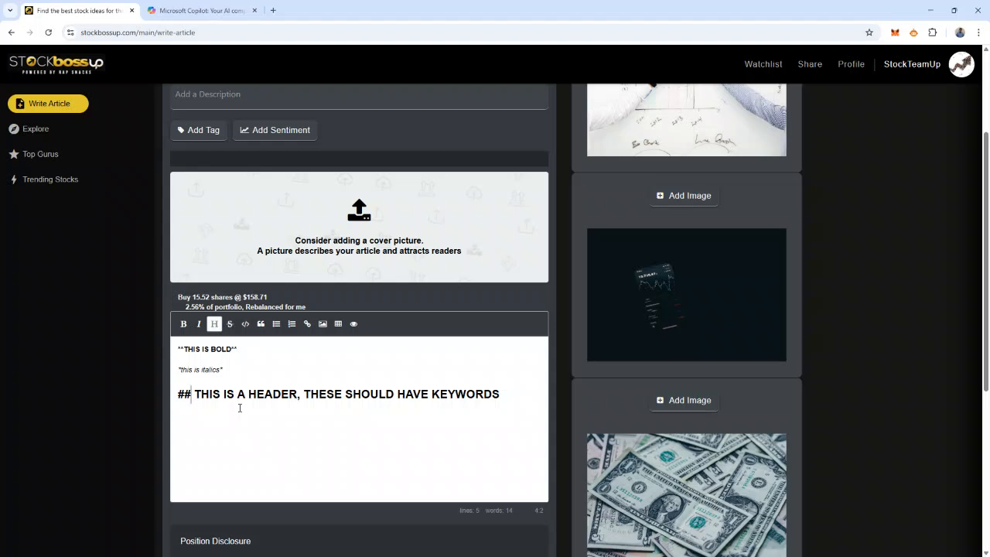
text(##)
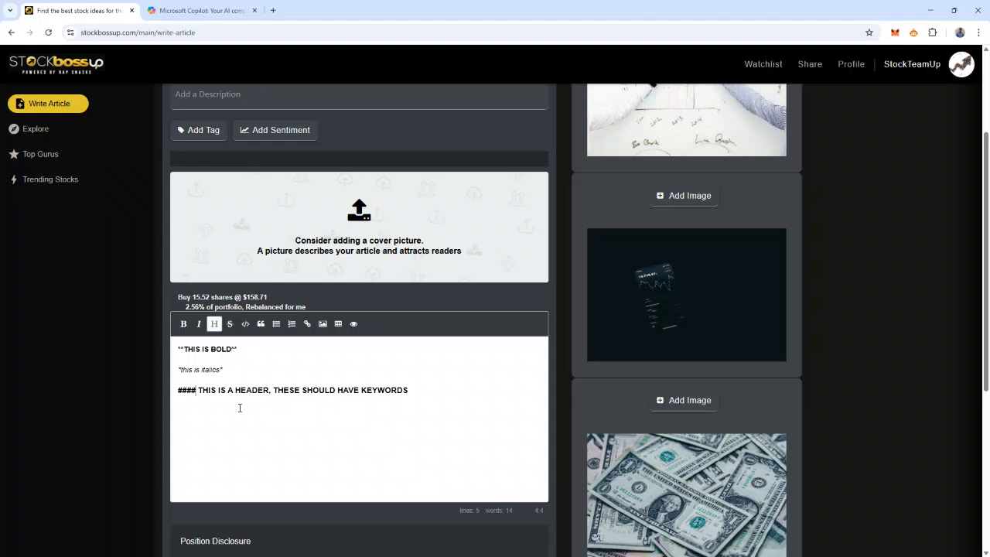
text(##)
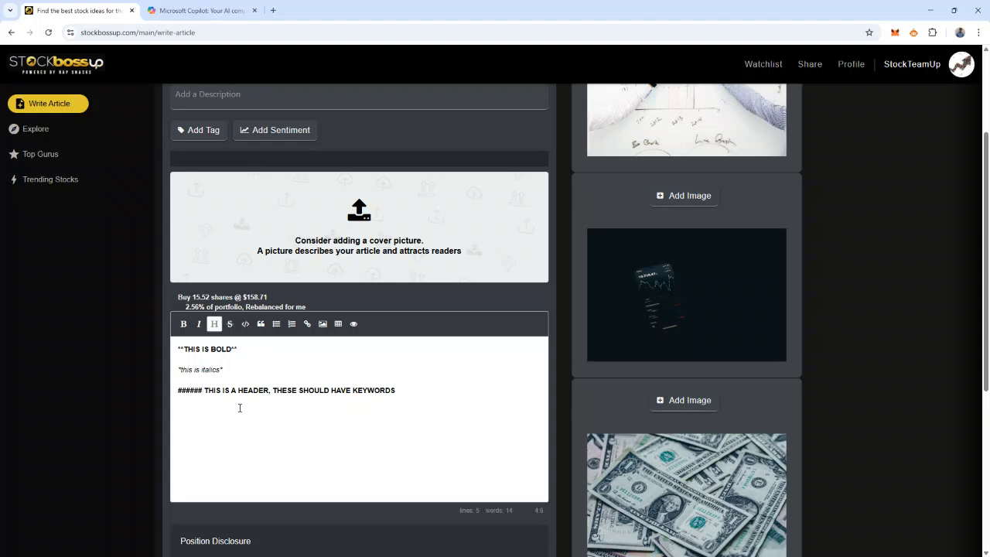
click(353, 324)
click(352, 324)
- Duplicate the level-six heading line twice directly below the original
drag(395, 388, 167, 395)
key(ctrl+c)
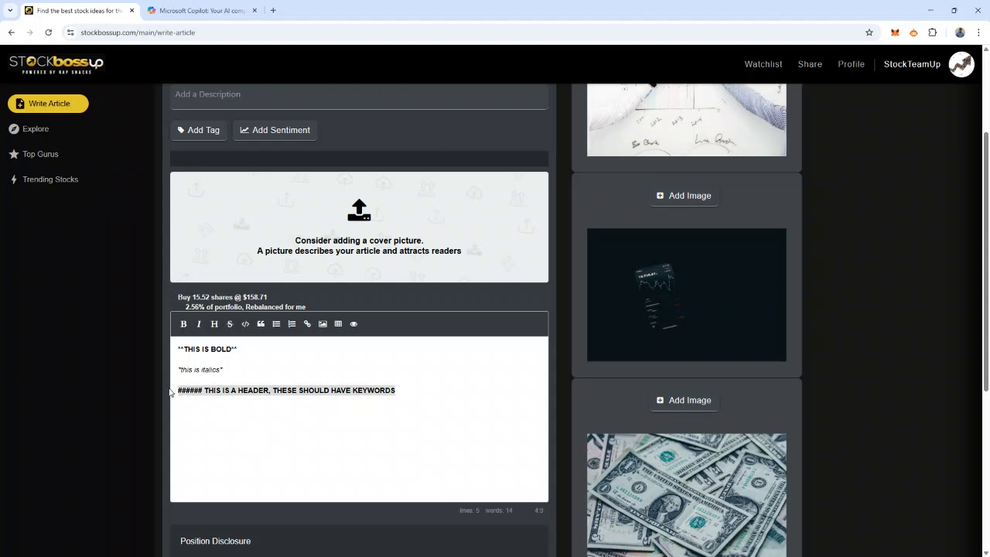
click(434, 388)
key(Return)
key(ctrl+v)
key(Return)
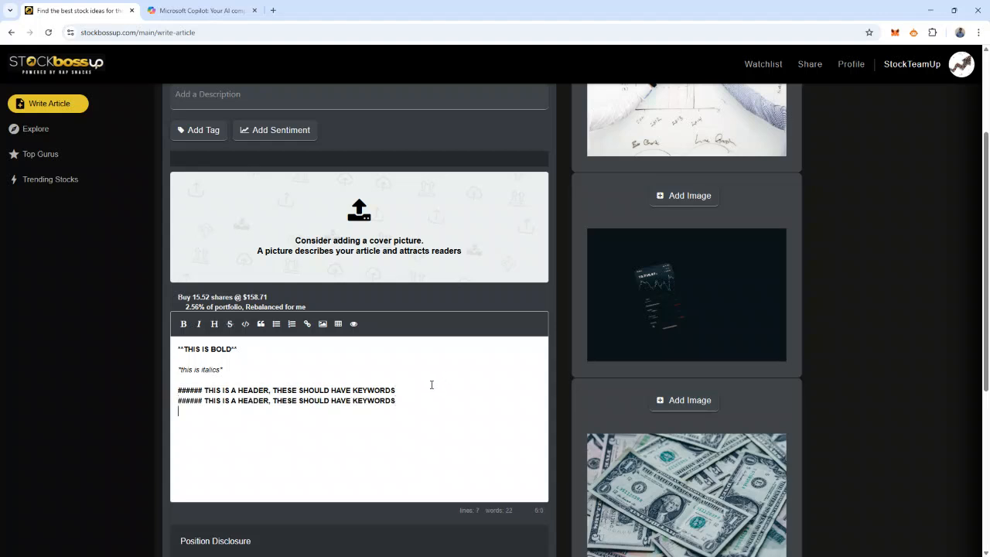
key(ctrl+v)
- Change the second heading to level two (##) and the third to level four (####), and compare the sizes in the preview
click(198, 400)
key(BackSpace)
key(BackSpace)
key(BackSpace)
key(BackSpace)
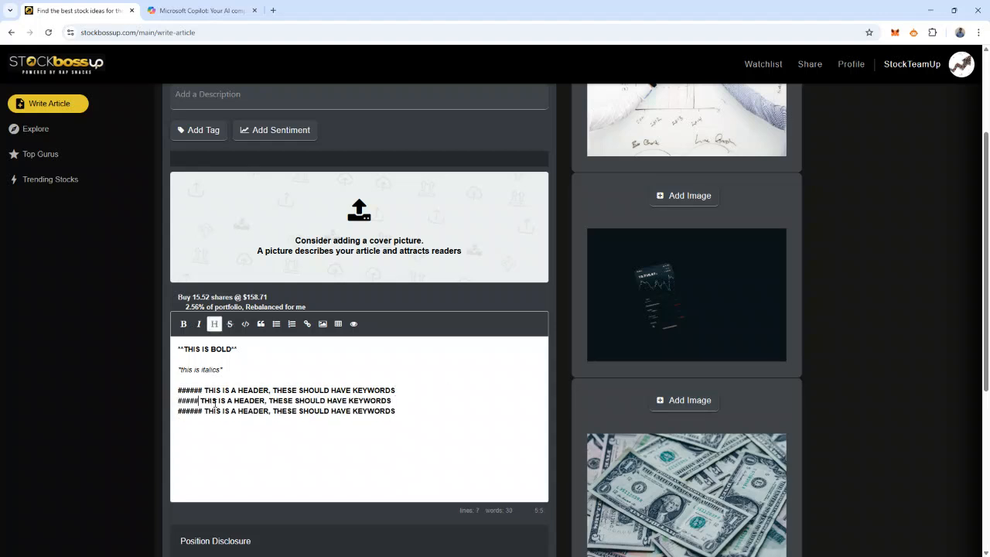
click(202, 419)
key(BackSpace)
key(BackSpace)
key(BackSpace)
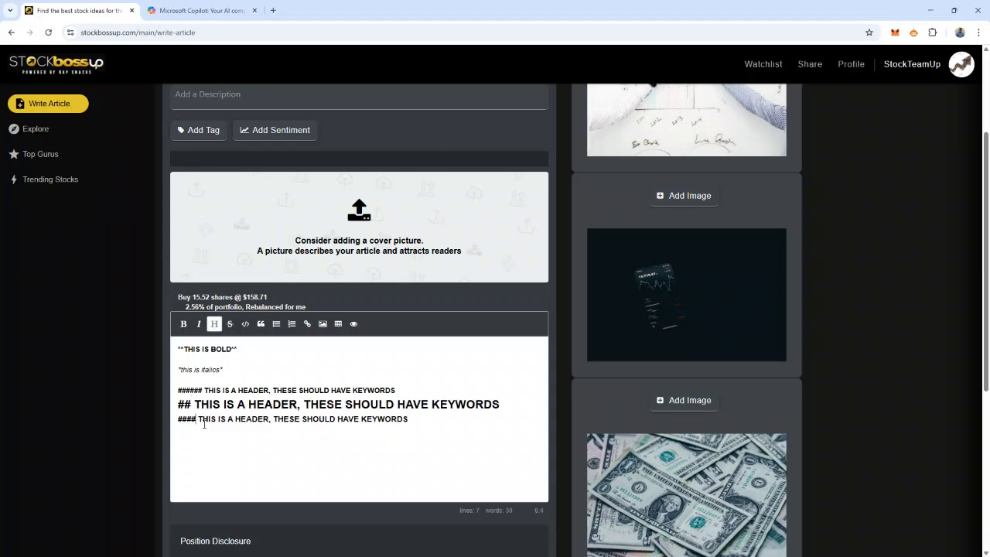
click(353, 324)
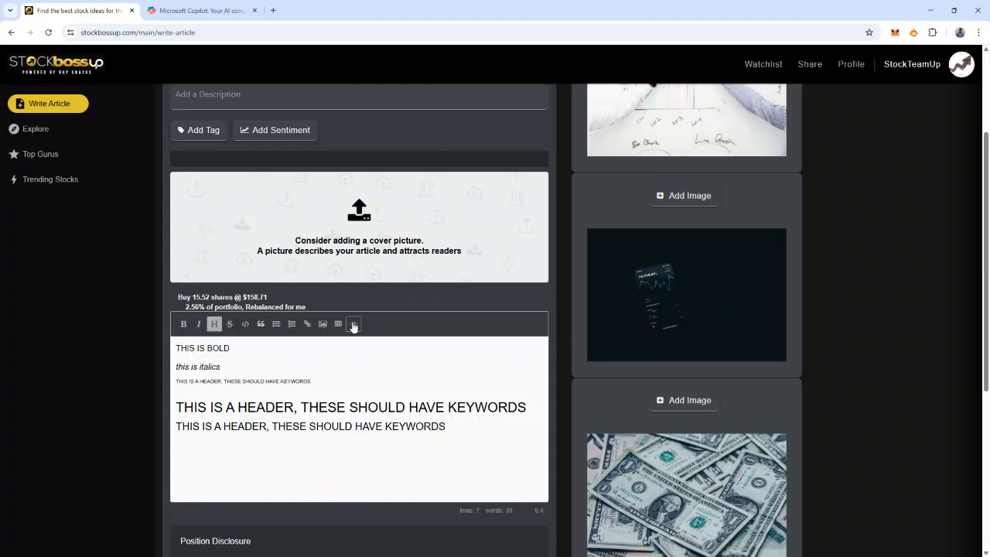
click(353, 324)
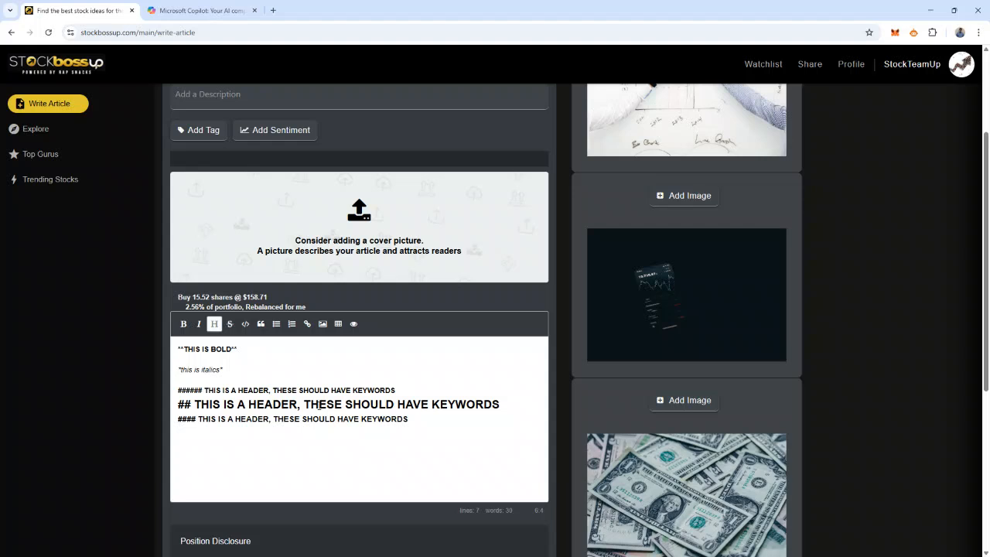
- Add the line "STRIKE OUT" below the headings and apply strikethrough to it
click(428, 434)
key(Return)
text(STRIKE OUT)
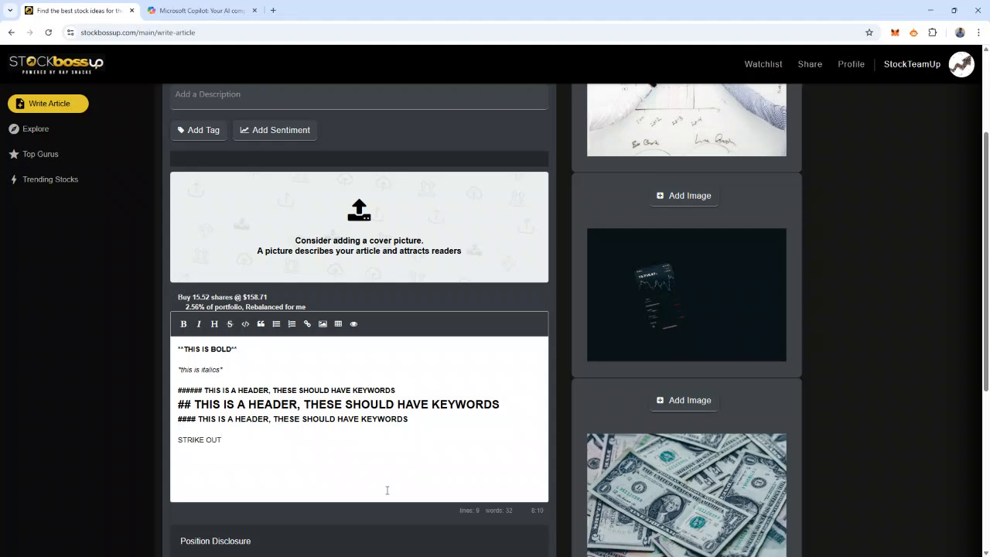
drag(264, 445, 179, 441)
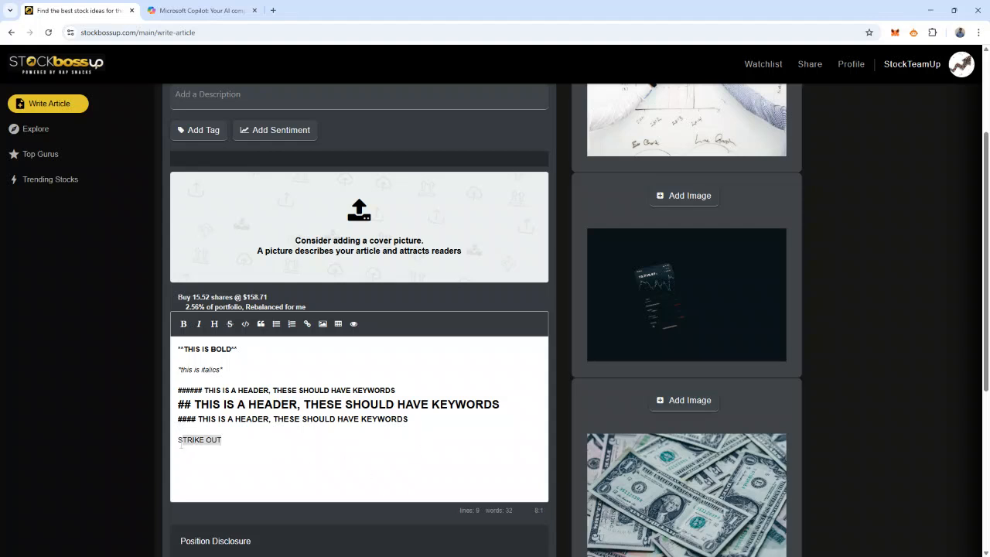
click(229, 323)
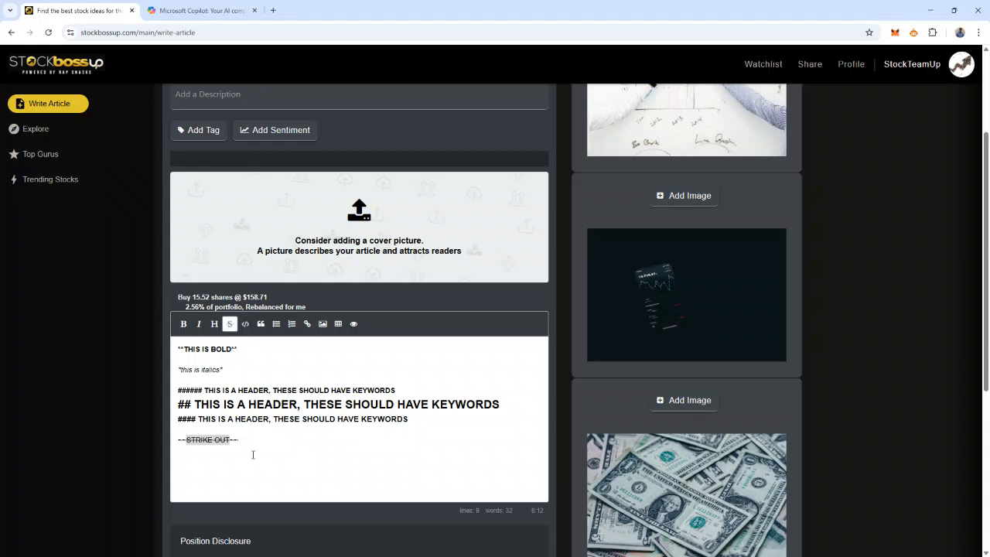
- Add the block quote "This is for a quote" below the struck-out line and check it in the preview
click(274, 439)
key(Return)
key(Return)
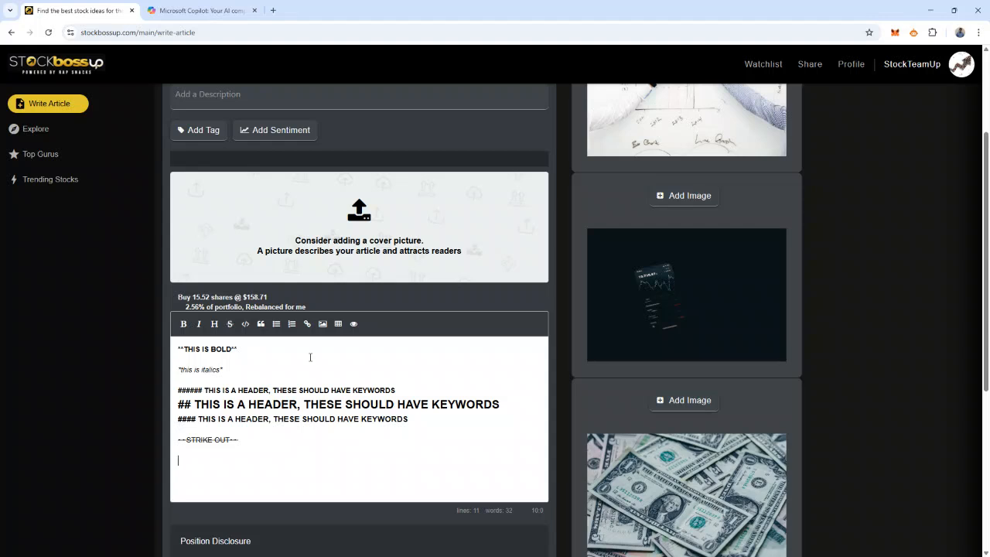
text(> THIS IS)
key(BackSpace)
key(BackSpace)
key(BackSpace)
key(BackSpace)
key(BackSpace)
key(BackSpace)
text(his is for a quote)
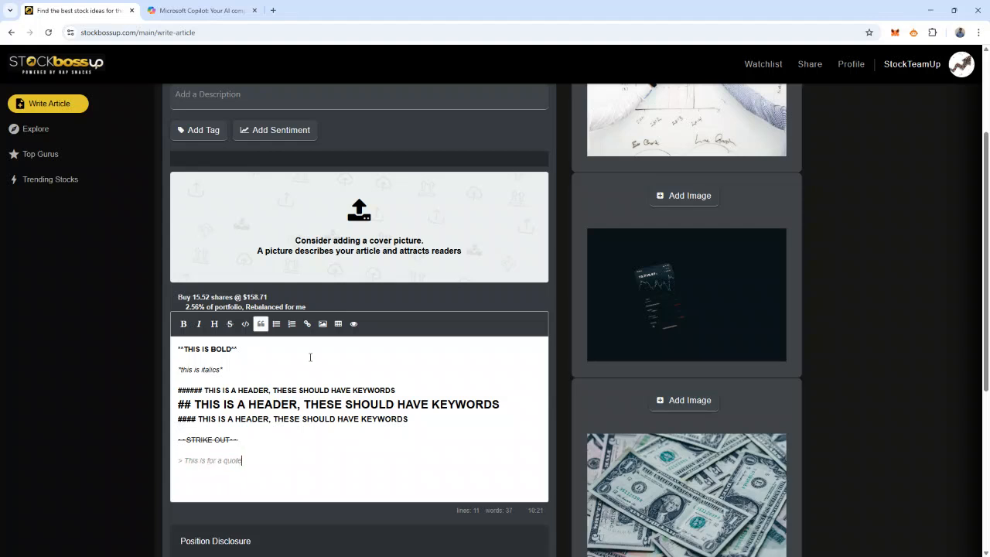
click(356, 324)
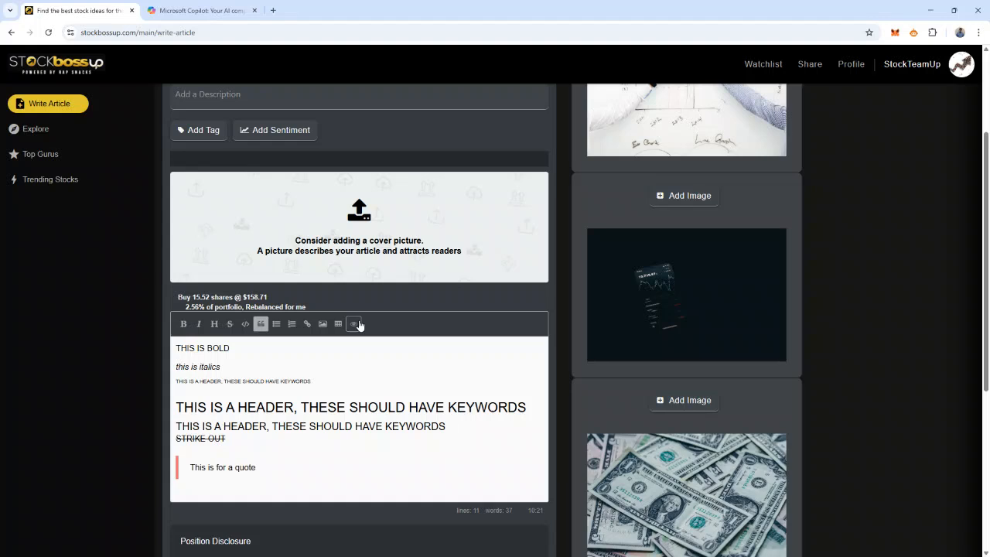
click(356, 324)
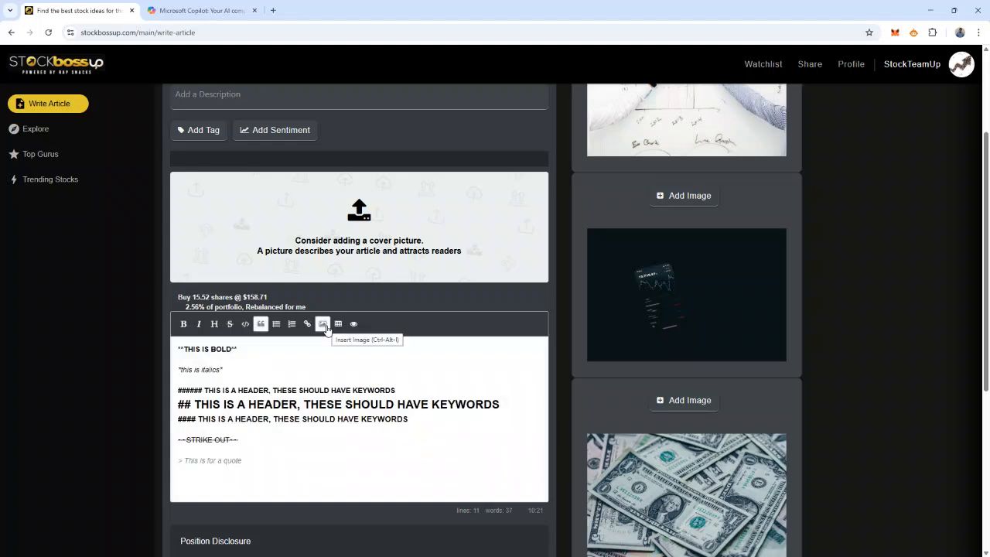
- Start a new paragraph below the block quote, separated from it by a blank line
click(259, 464)
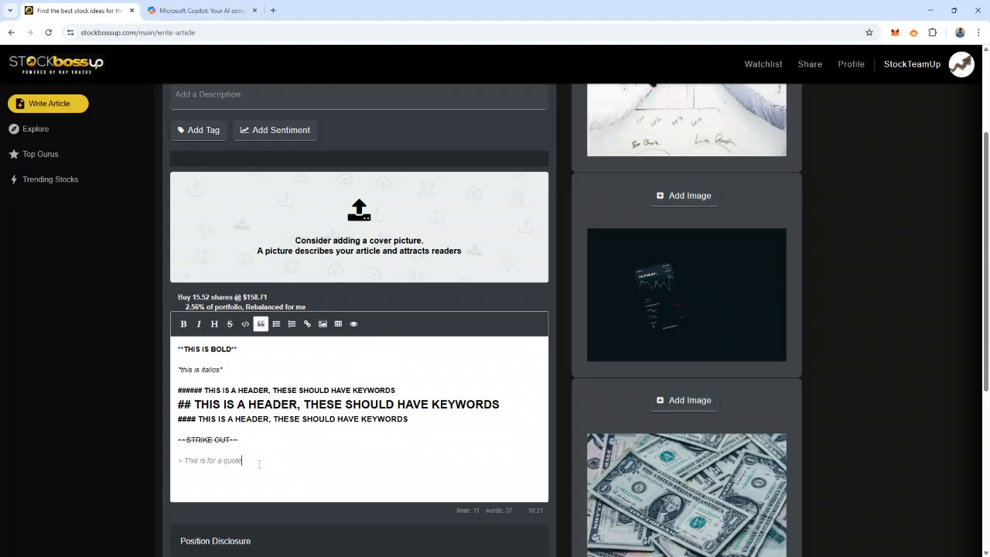
key(Return)
key(Return)
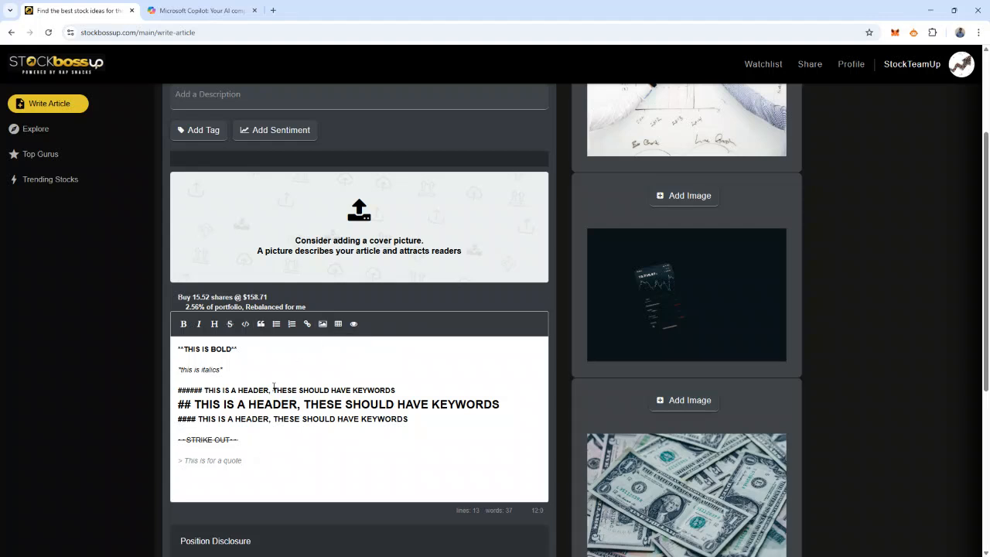
click(322, 323)
drag(237, 486, 134, 480)
key(BackSpace)
key(BackSpace)
- Upload the white clog picture from the Work folder as an article body image and save it uncropped to the picture collection
scroll(756, 392, up, 2)
click(678, 113)
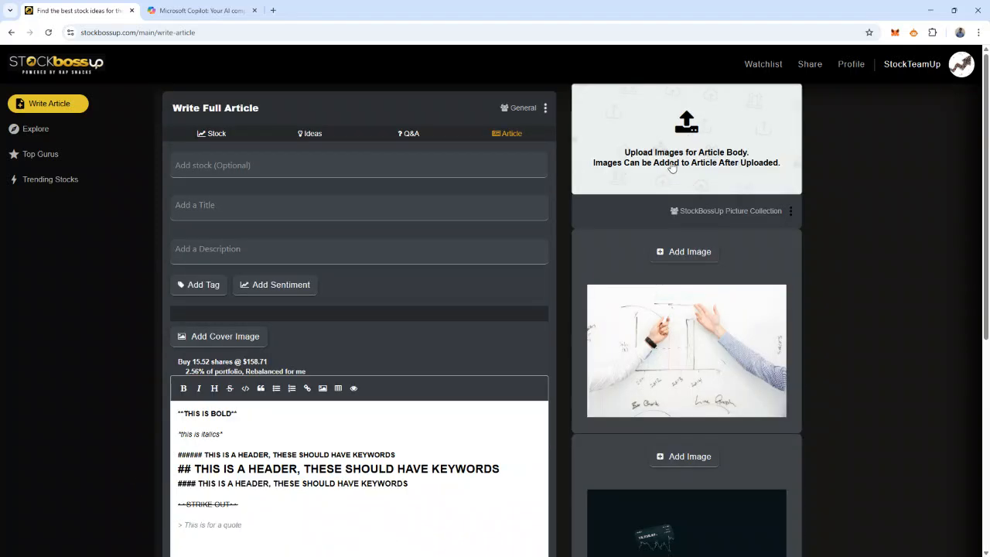
click(671, 165)
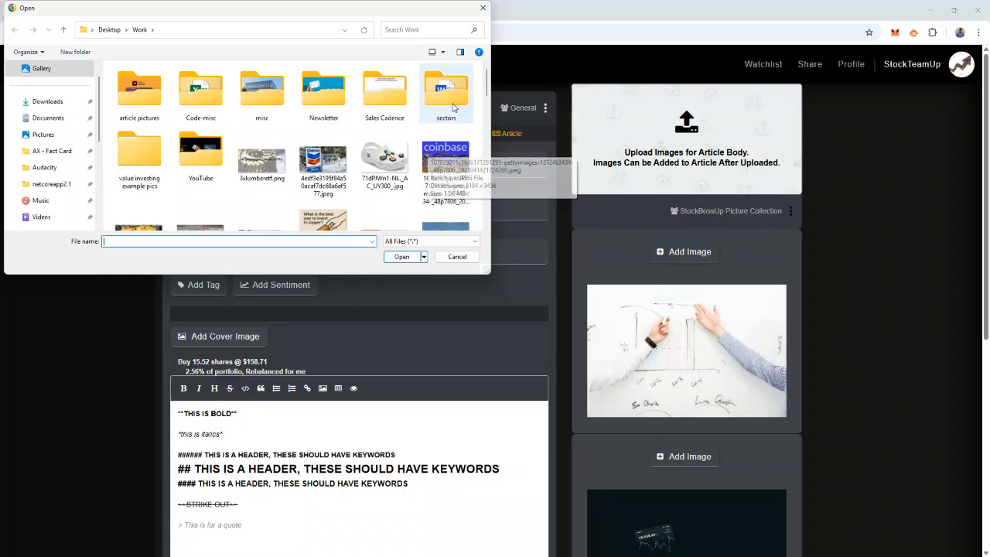
click(384, 162)
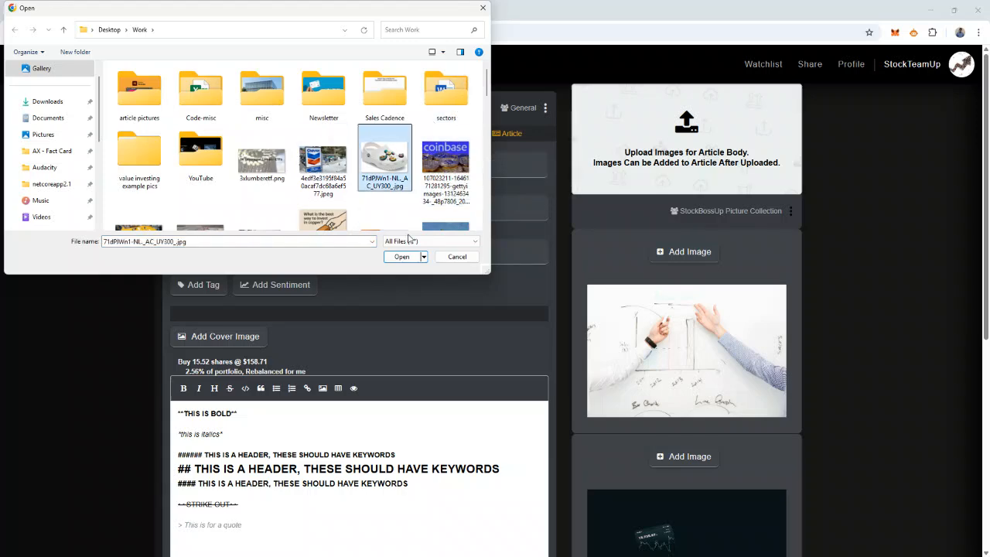
click(401, 256)
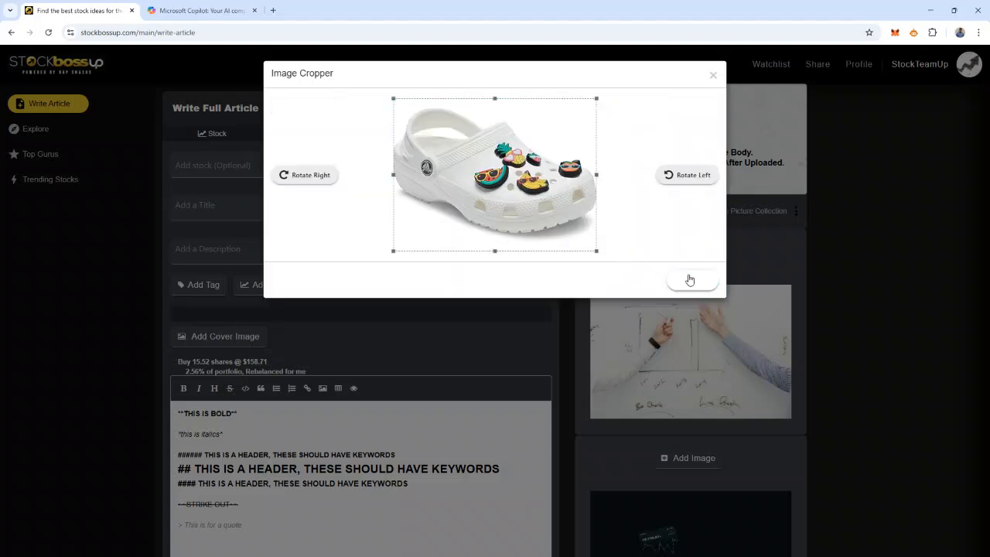
click(690, 280)
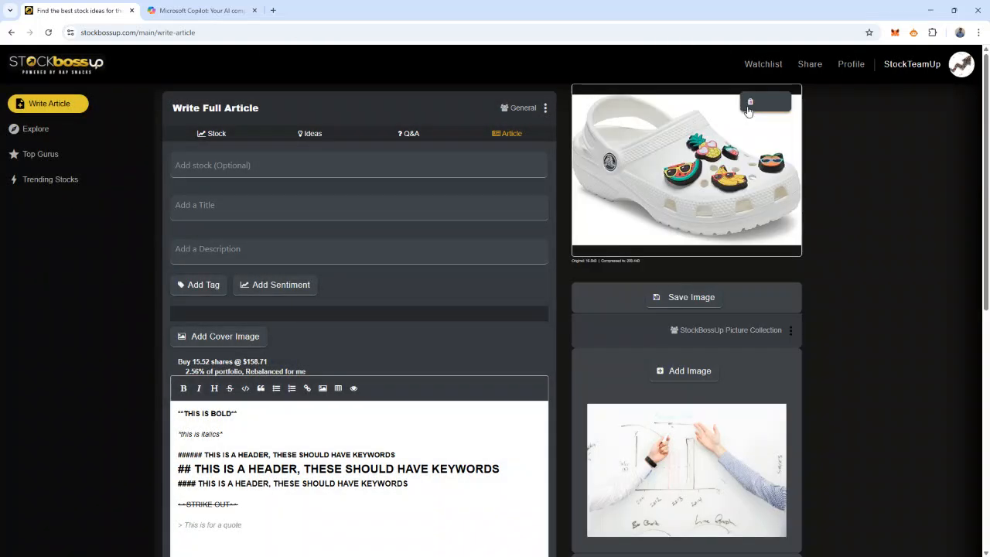
click(690, 302)
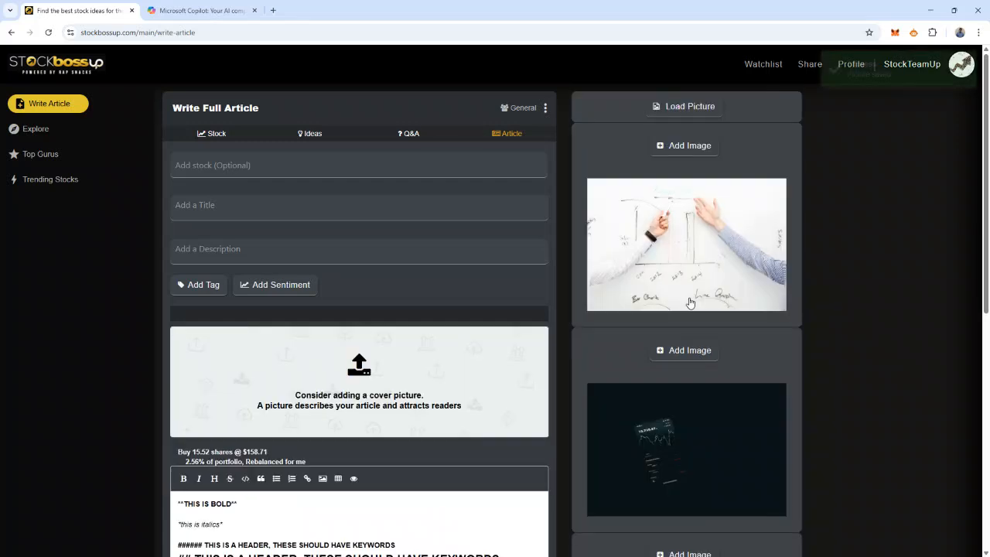
- Insert the saved clog picture from the picture collection into the article below the block quote
scroll(341, 409, down, 3)
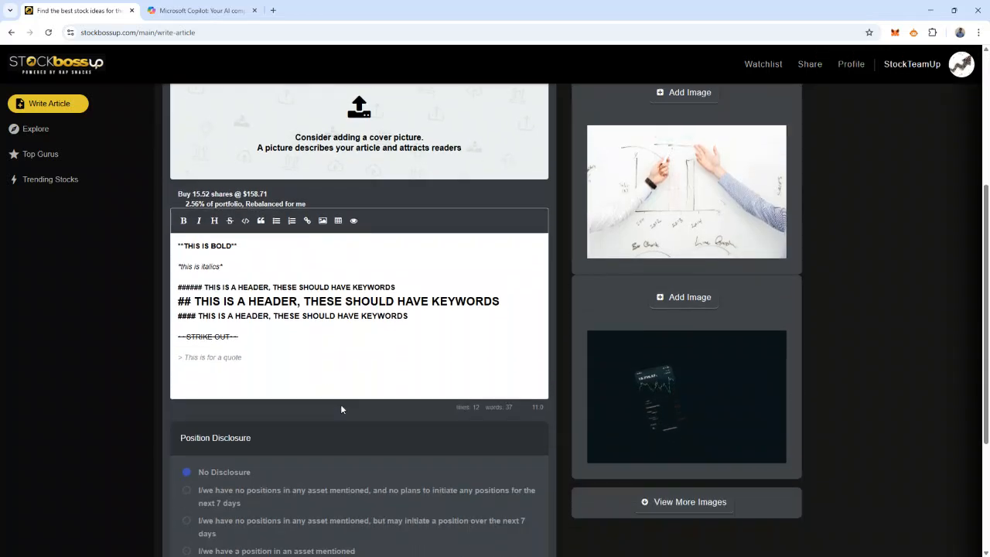
scroll(687, 232, up, 3)
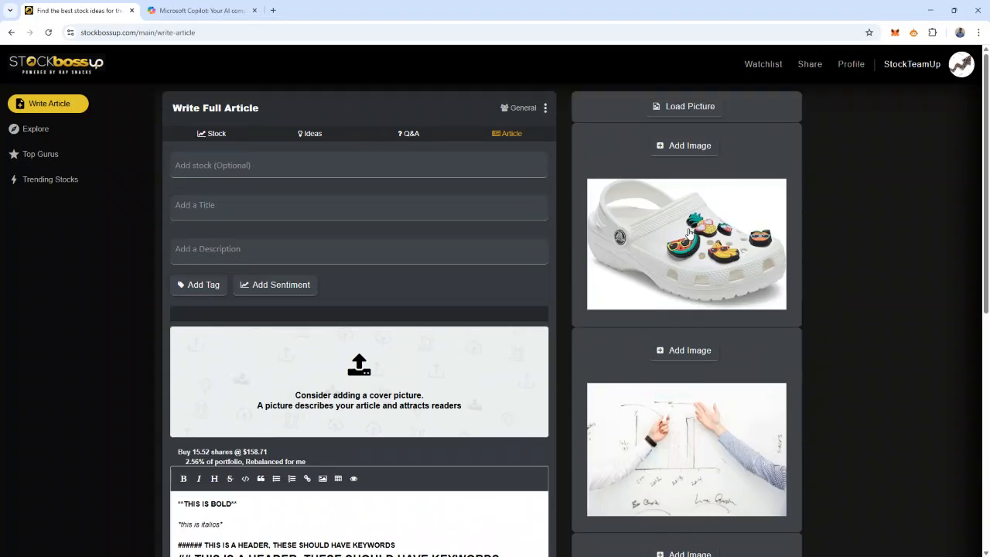
click(670, 146)
scroll(547, 294, down, 2)
scroll(547, 294, down, 1)
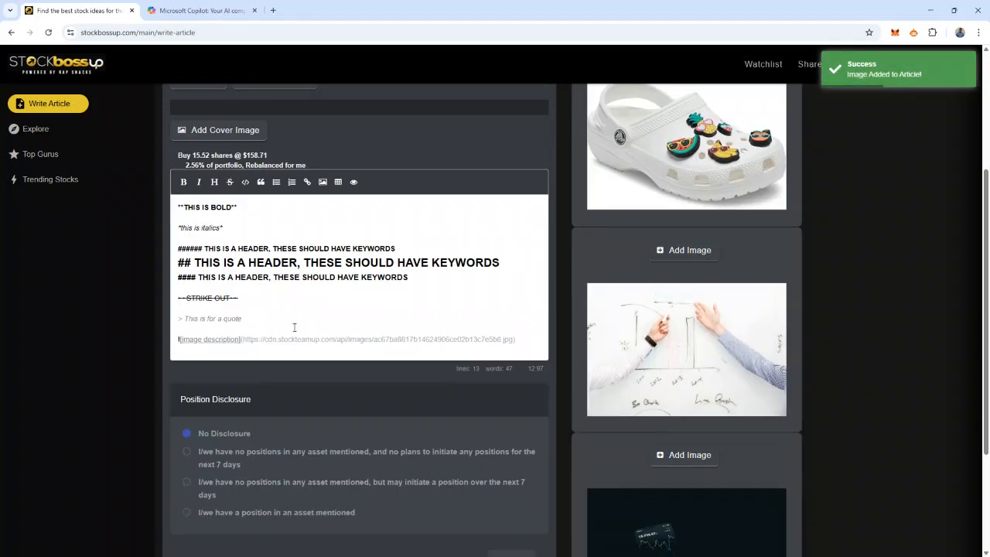
- Check in the article preview how the clog image appears below the headings and quote, and return to editing
click(360, 191)
scroll(353, 284, down, 4)
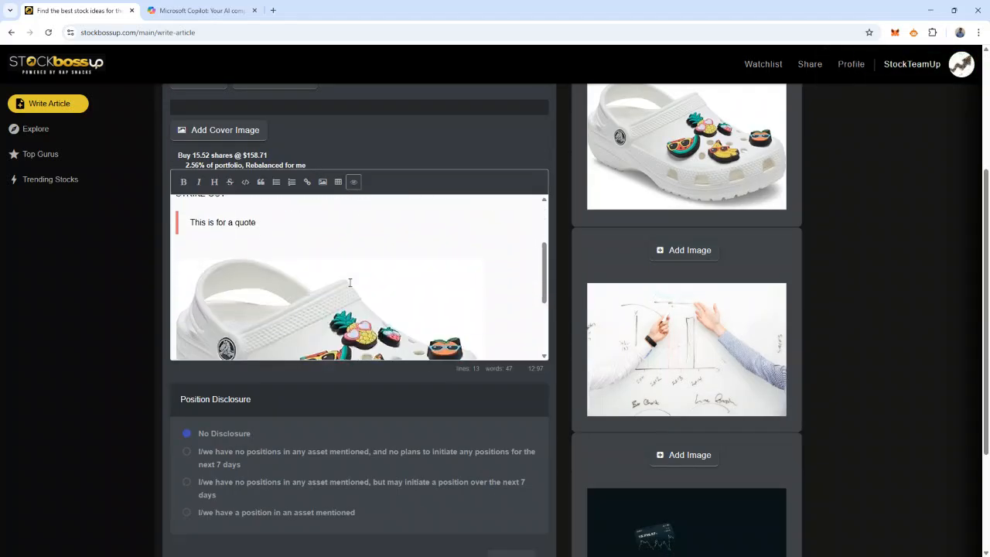
scroll(353, 284, up, 5)
scroll(353, 284, down, 4)
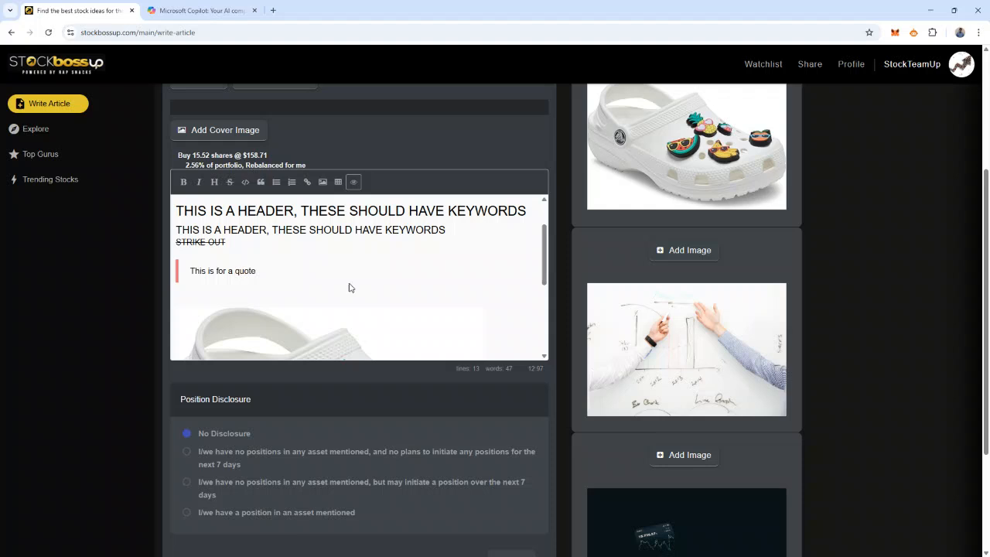
scroll(351, 285, up, 4)
scroll(351, 286, down, 3)
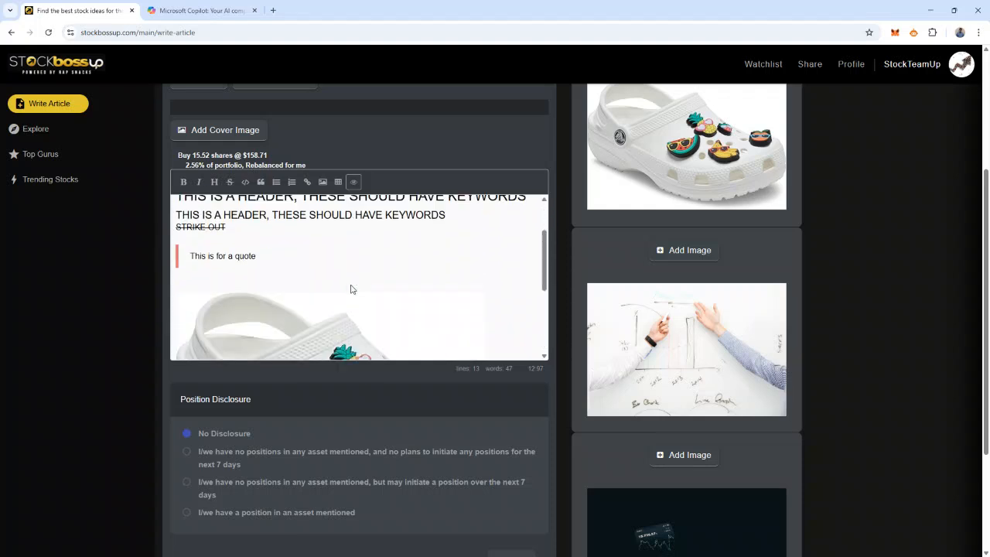
scroll(352, 288, down, 3)
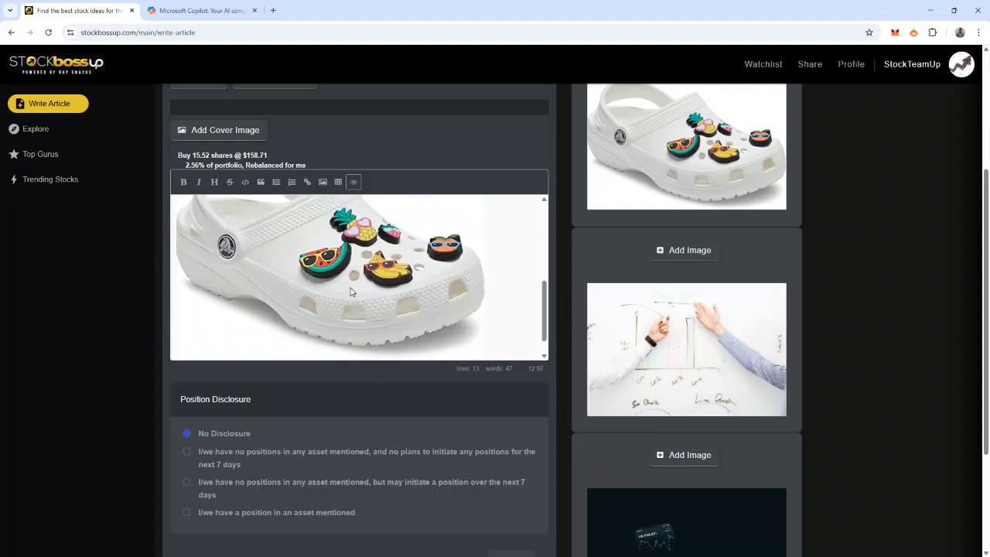
click(353, 182)
scroll(320, 261, up, 2)
scroll(319, 261, down, 2)
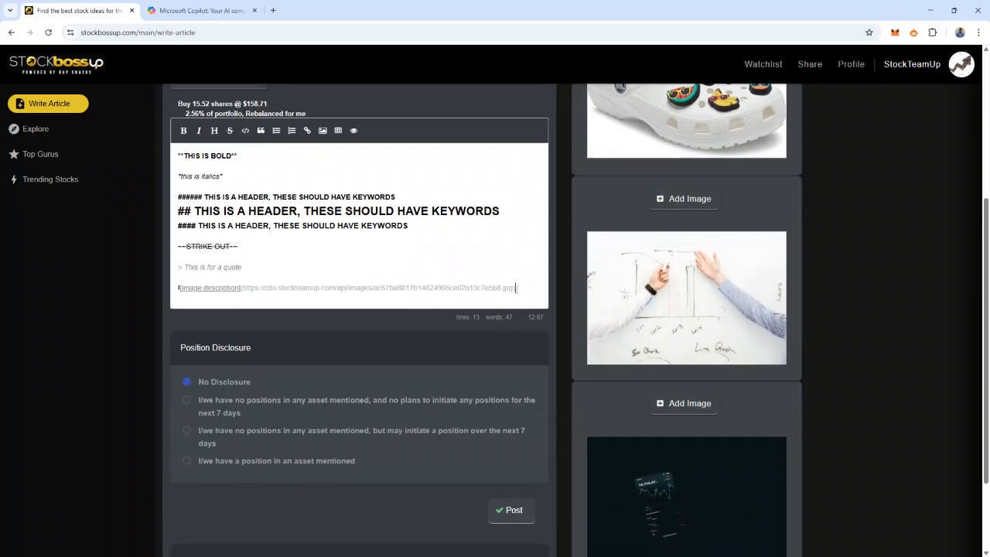
key(Return)
key(Return)
scroll(486, 206, down, 2)
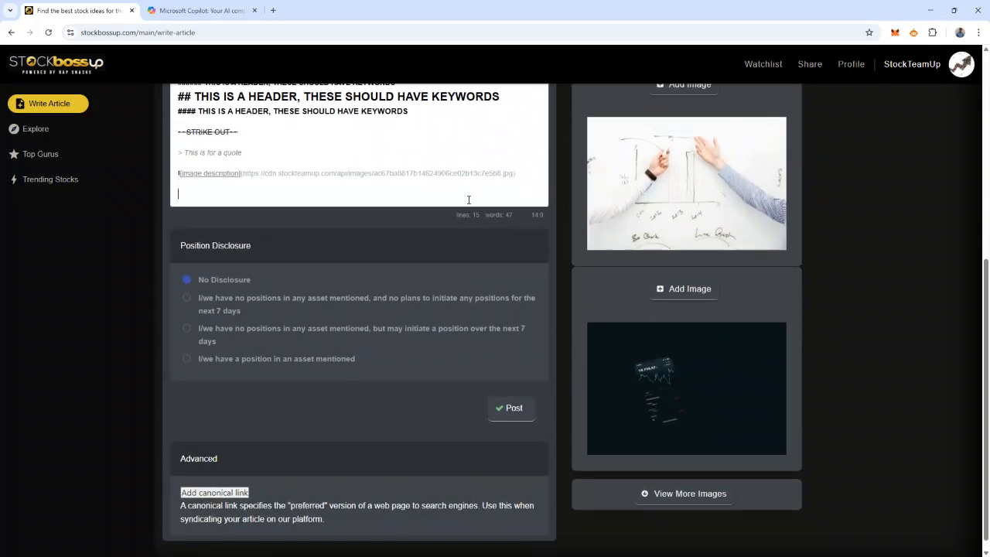
scroll(468, 199, up, 3)
click(307, 222)
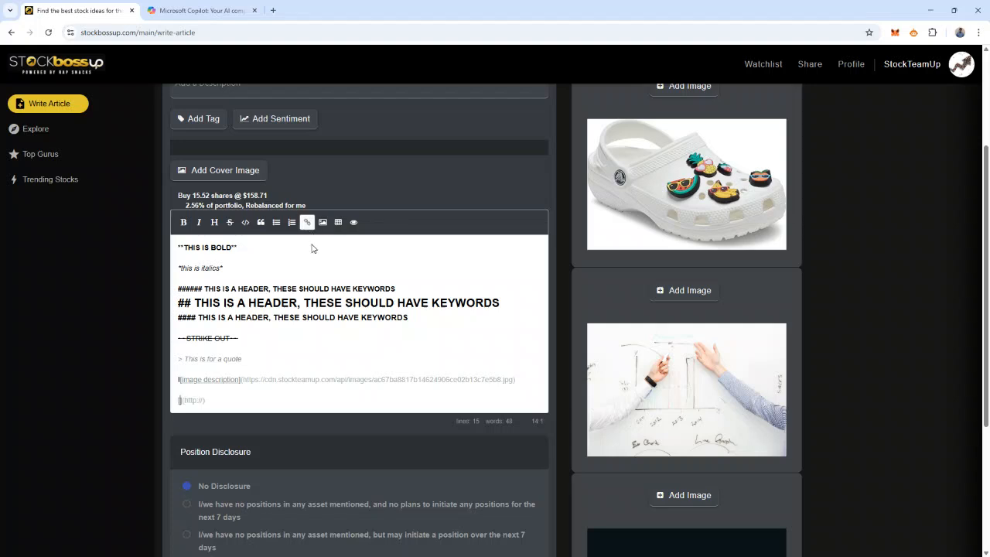
text(HERE IS A LINK)
click(255, 399)
text(google.com)
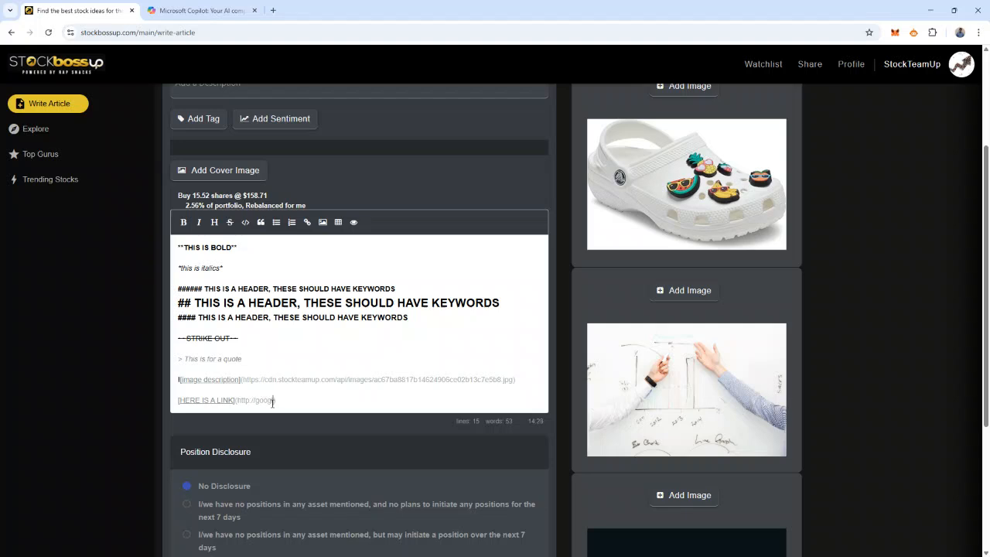
- Test the link from the article preview, close the page it opens, and return to editing
click(354, 222)
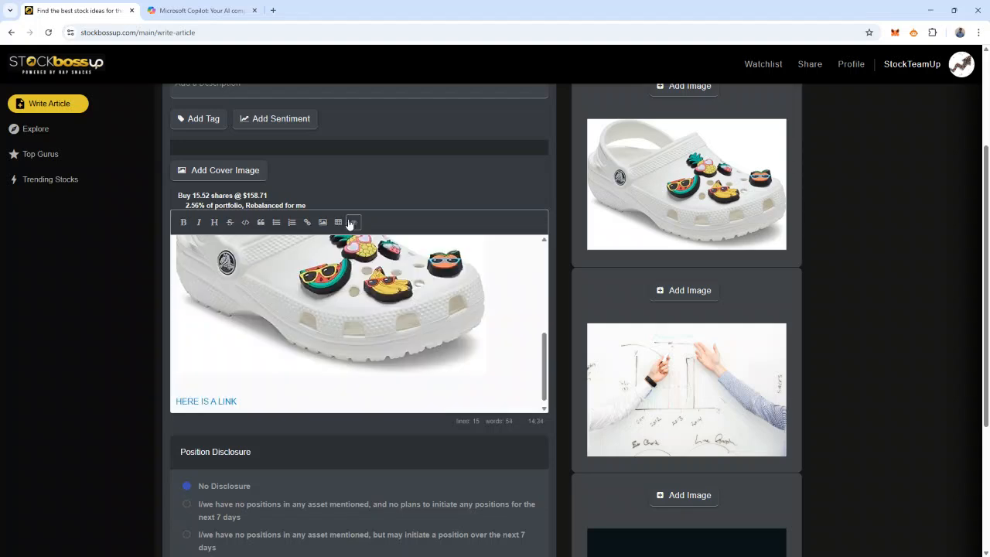
click(215, 402)
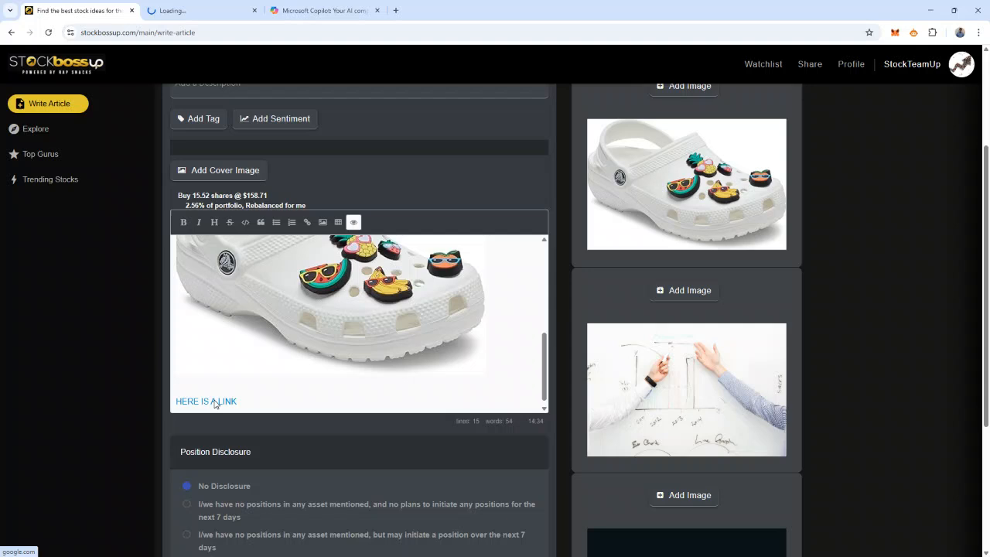
click(172, 11)
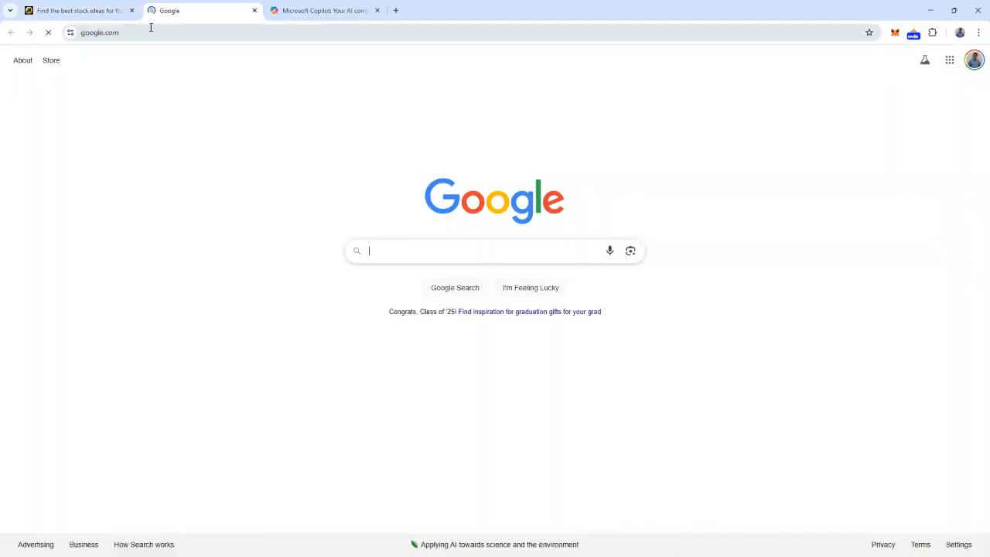
click(254, 10)
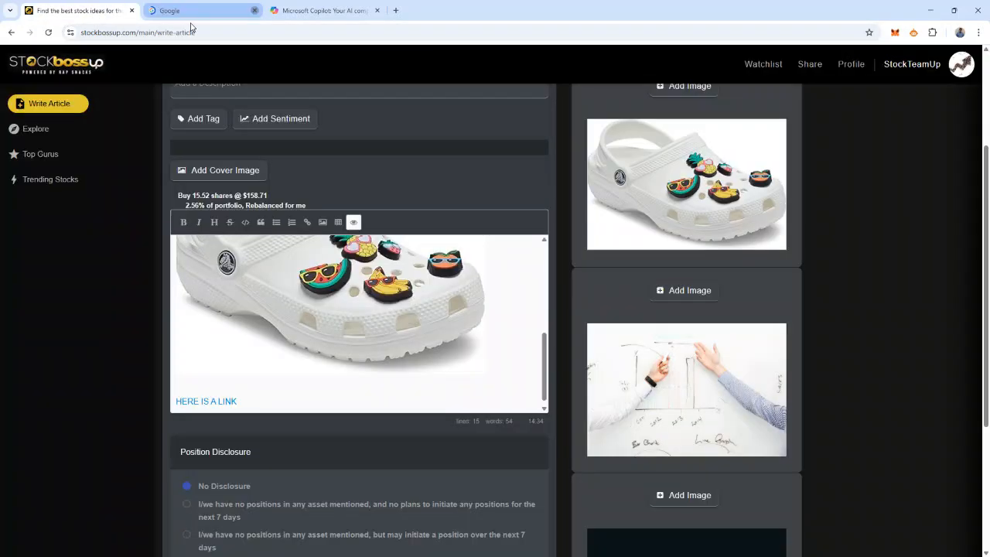
click(354, 223)
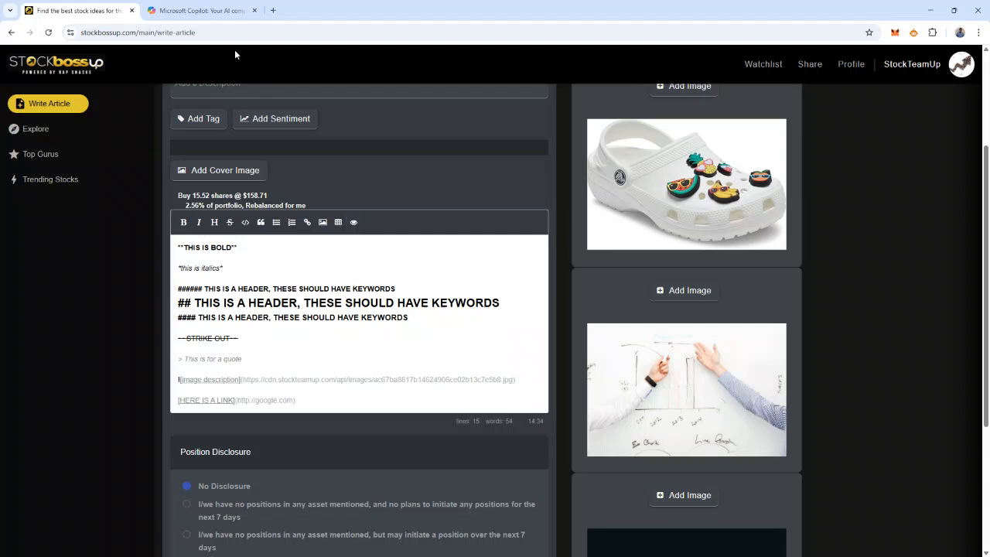
- Switch to Microsoft Copilot, copy the generated markdown article about investing in SoFi stock, and return to the StockBossUp article editor
click(201, 12)
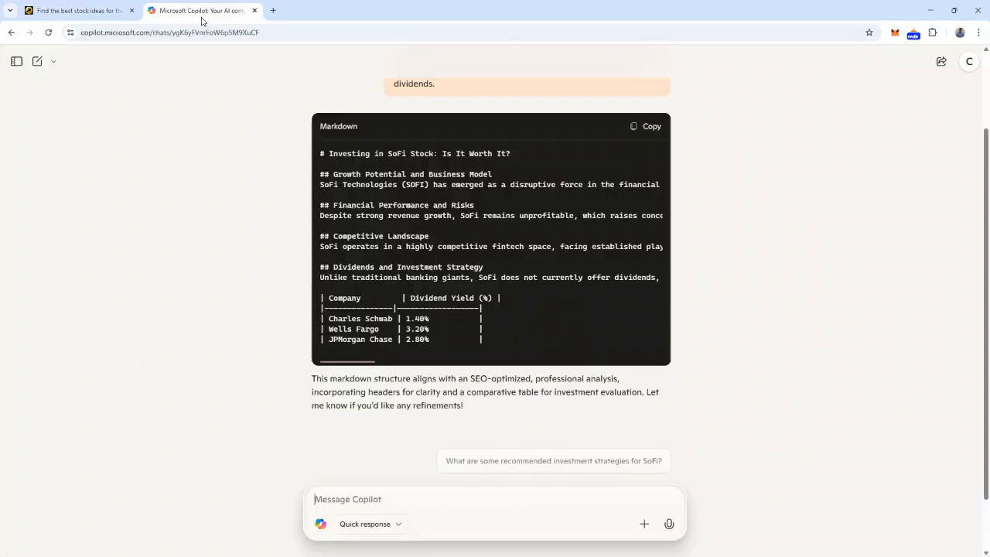
mouse_move(547, 252)
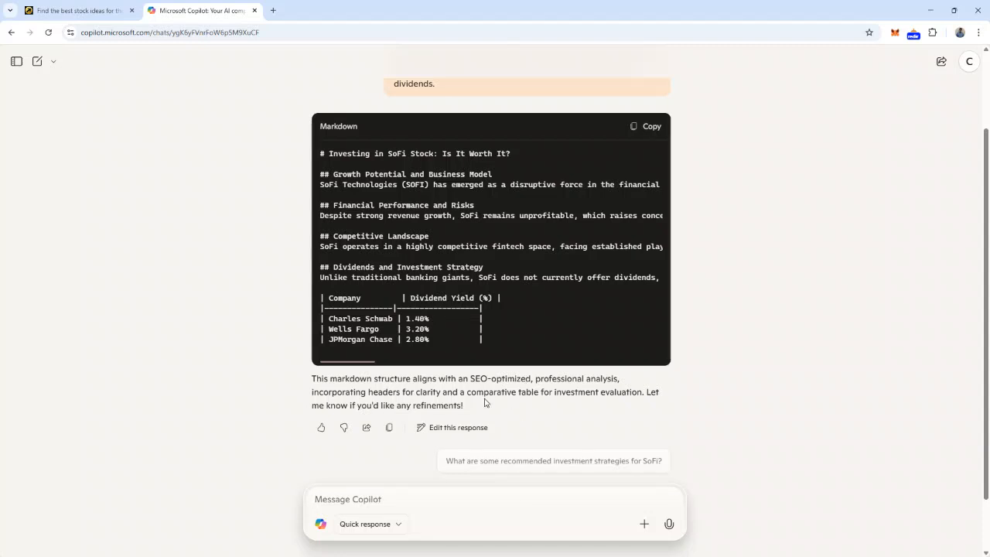
scroll(338, 381, up, 1)
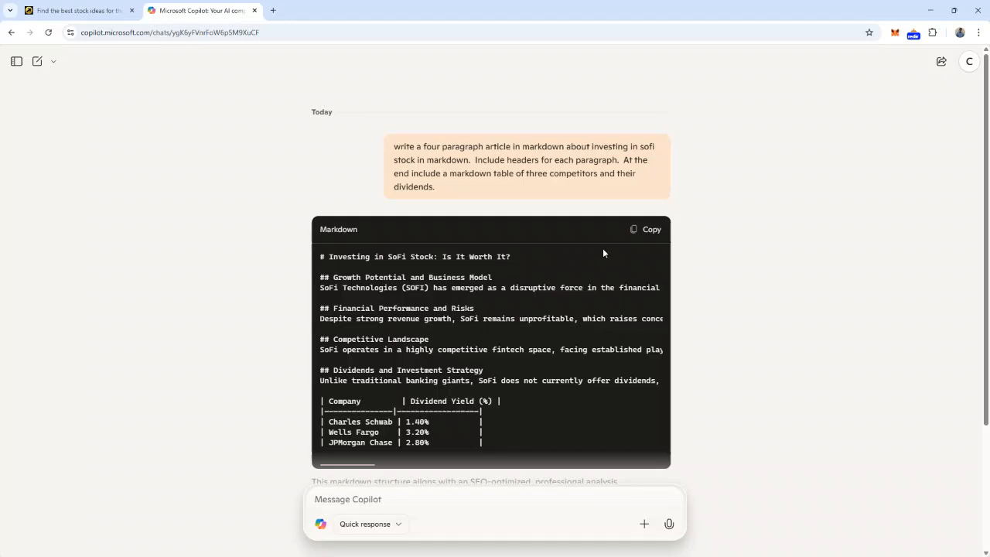
click(647, 229)
click(77, 11)
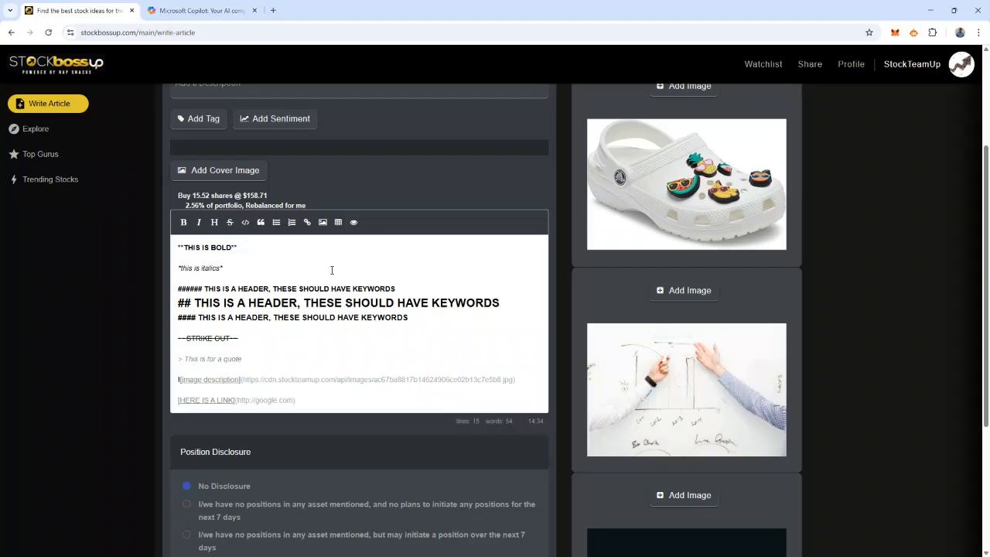
- Replace the entire article text with the copied SoFi markdown article
click(353, 221)
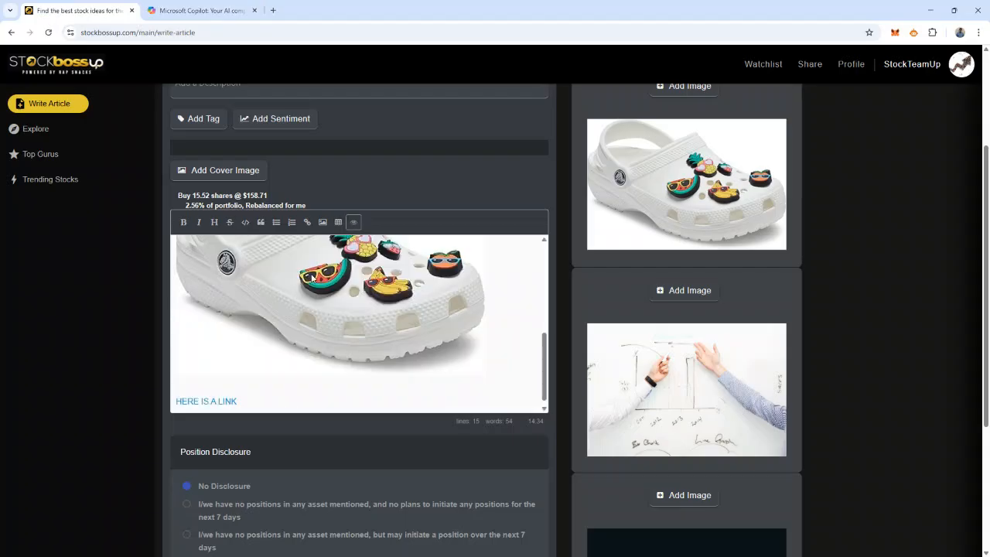
click(355, 224)
click(347, 290)
key(ctrl+a)
key(BackSpace)
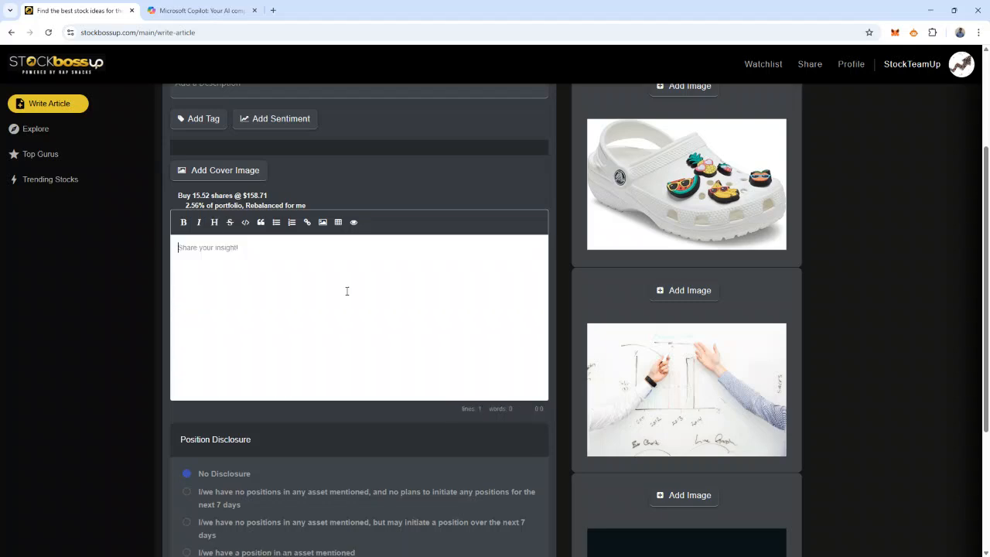
key(ctrl+v)
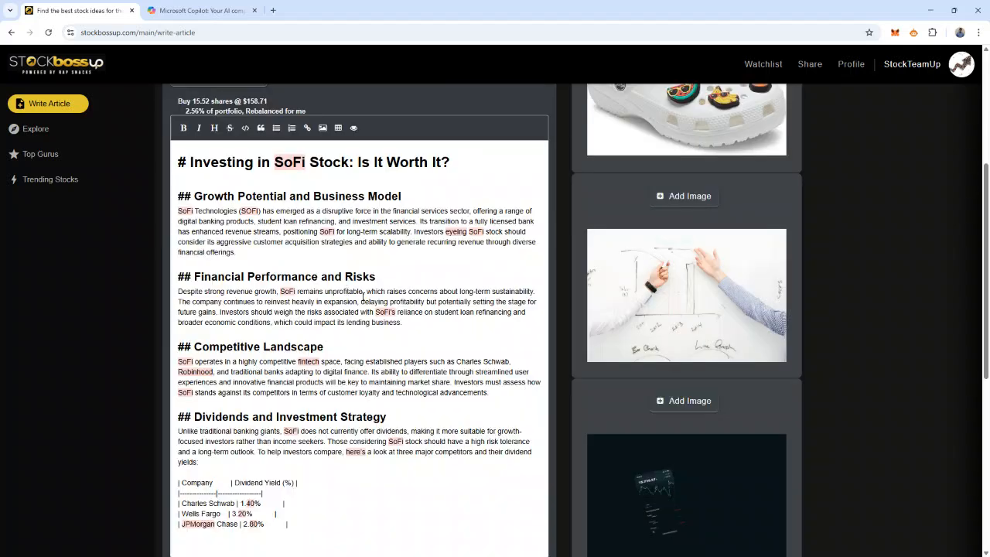
- Preview the pasted article and compare its headings and competitor dividend table with the markdown source in Copilot
scroll(361, 298, down, 1)
scroll(361, 304, up, 3)
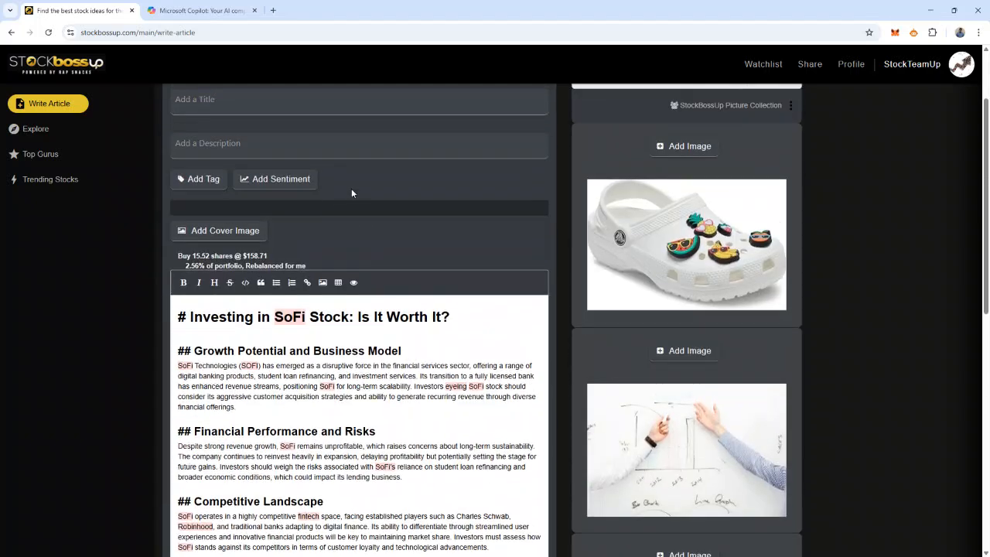
click(354, 282)
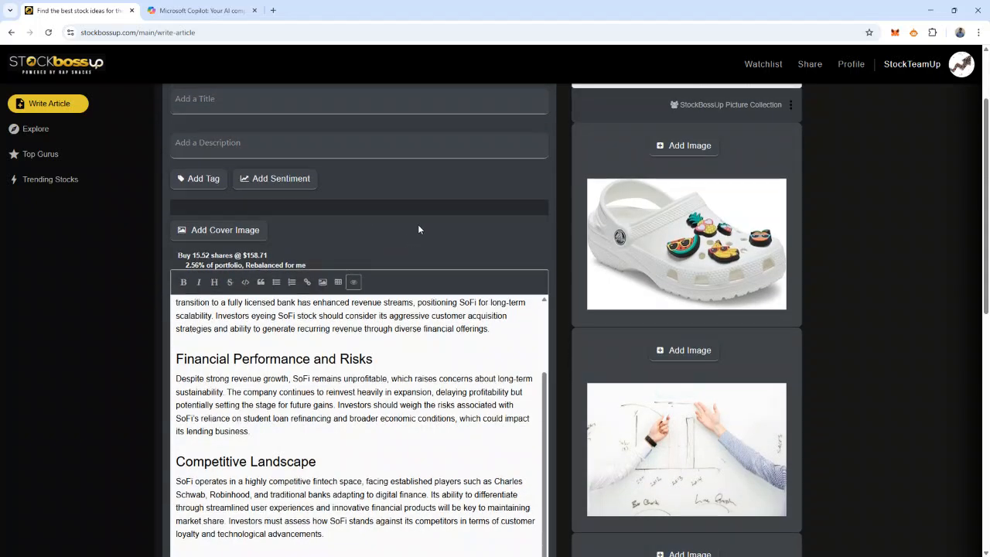
scroll(337, 237, down, 5)
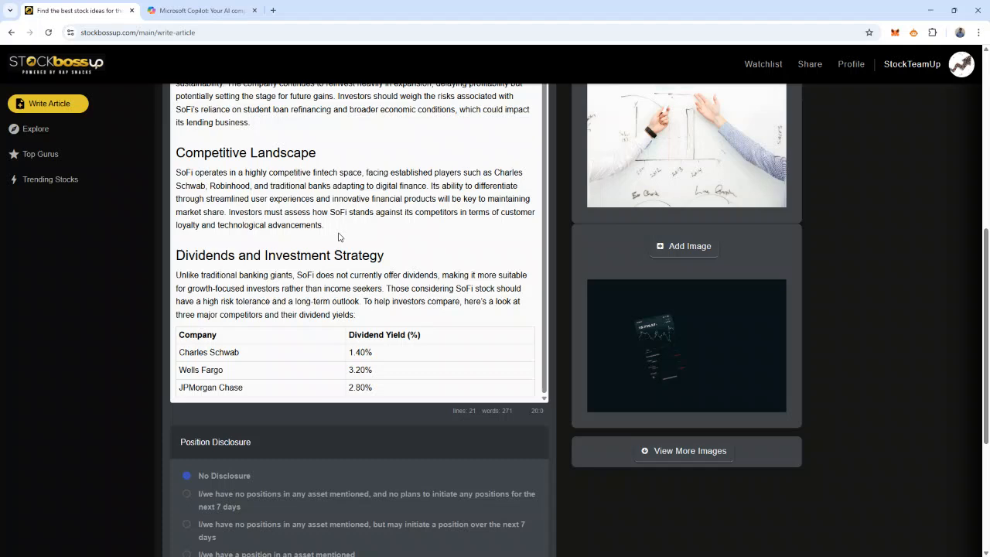
scroll(338, 237, up, 2)
scroll(319, 241, down, 2)
click(191, 13)
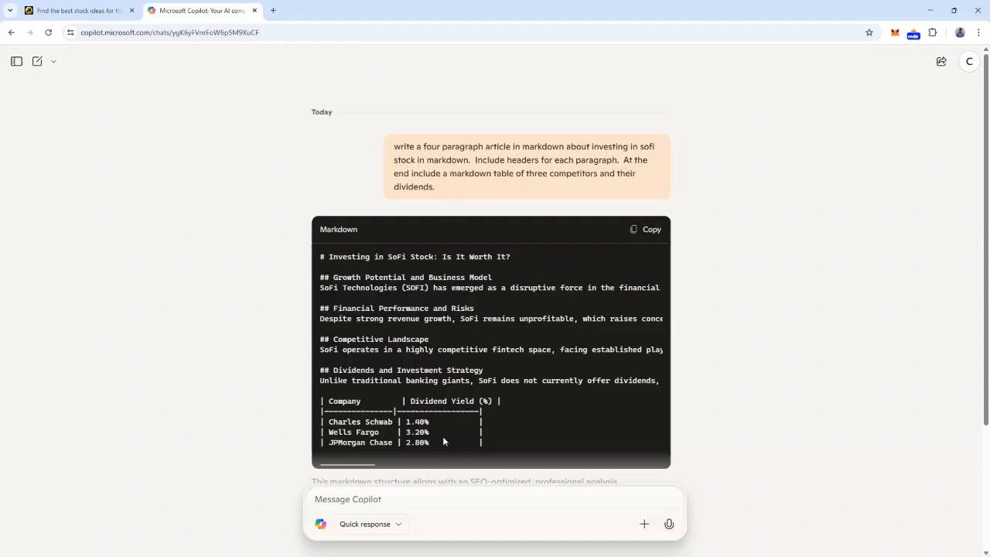
click(86, 13)
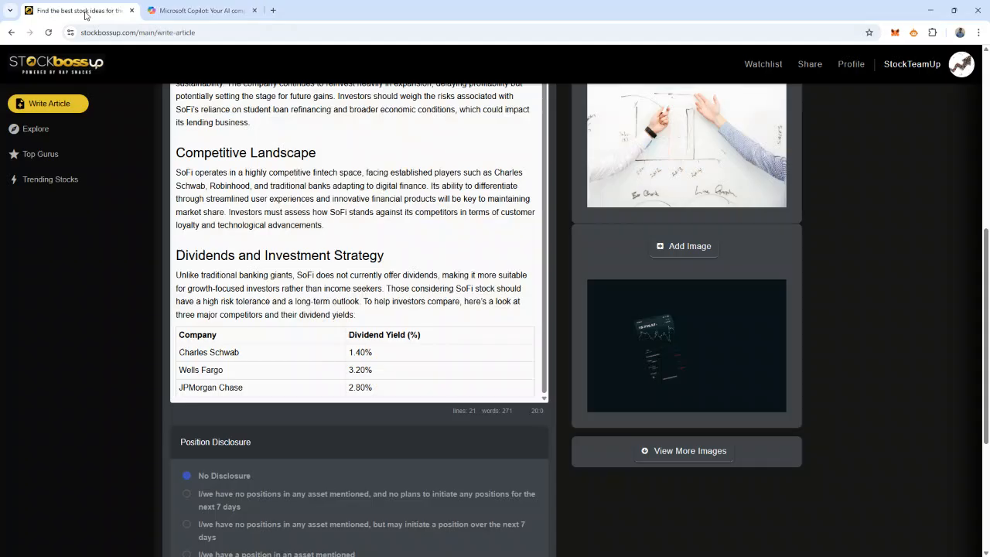